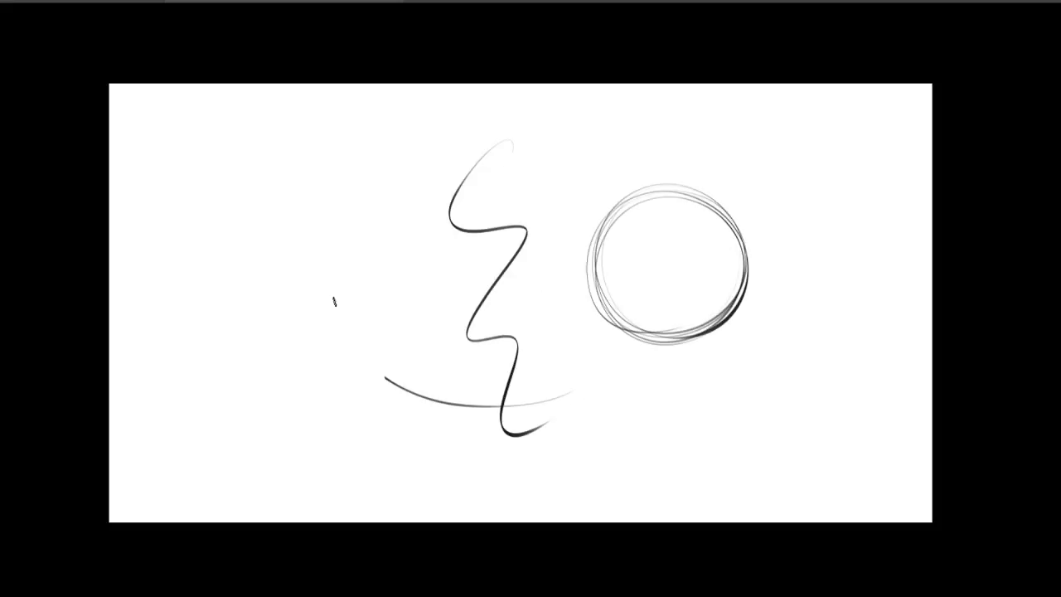
Sketch loose practice loops, long curves and hatching strokes across the left half of the canvas
{"action": "mouse_move", "coordinate": [377, 361]}
{"action": "left_mouse_down"}
{"action": "mouse_move", "coordinate": [332, 376]}
{"action": "mouse_move", "coordinate": [244, 294]}
{"action": "left_mouse_up"}
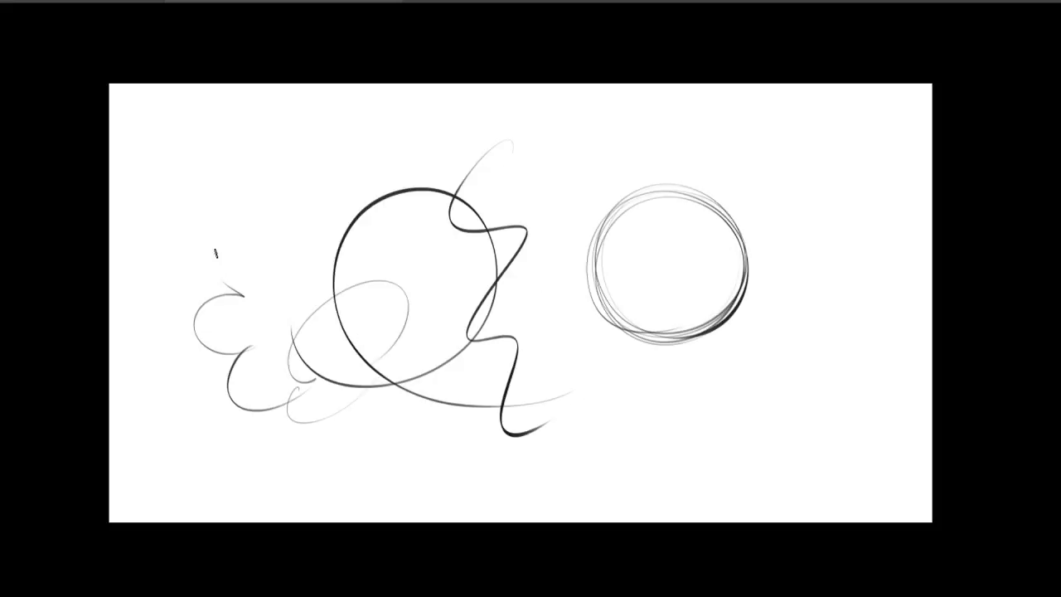
{"action": "mouse_move", "coordinate": [305, 222]}
{"action": "left_mouse_down"}
{"action": "mouse_move", "coordinate": [224, 355]}
{"action": "mouse_move", "coordinate": [372, 478]}
{"action": "mouse_move", "coordinate": [451, 420]}
{"action": "left_mouse_up"}
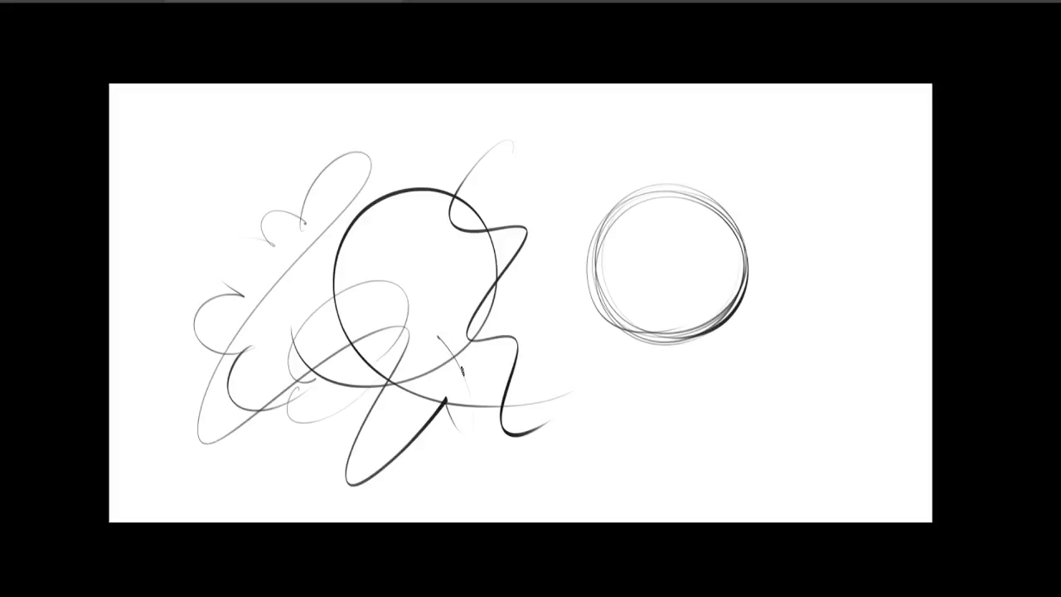
{"action": "left_click_drag", "start_coordinate": [363, 277], "coordinate": [448, 190]}
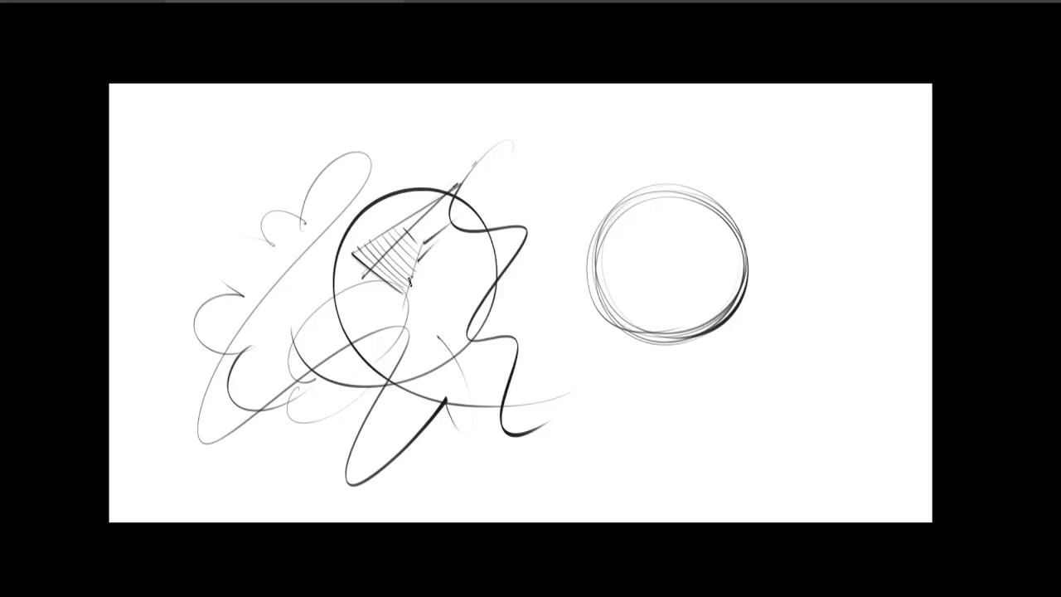
{"action": "left_click_drag", "start_coordinate": [442, 247], "coordinate": [405, 313]}
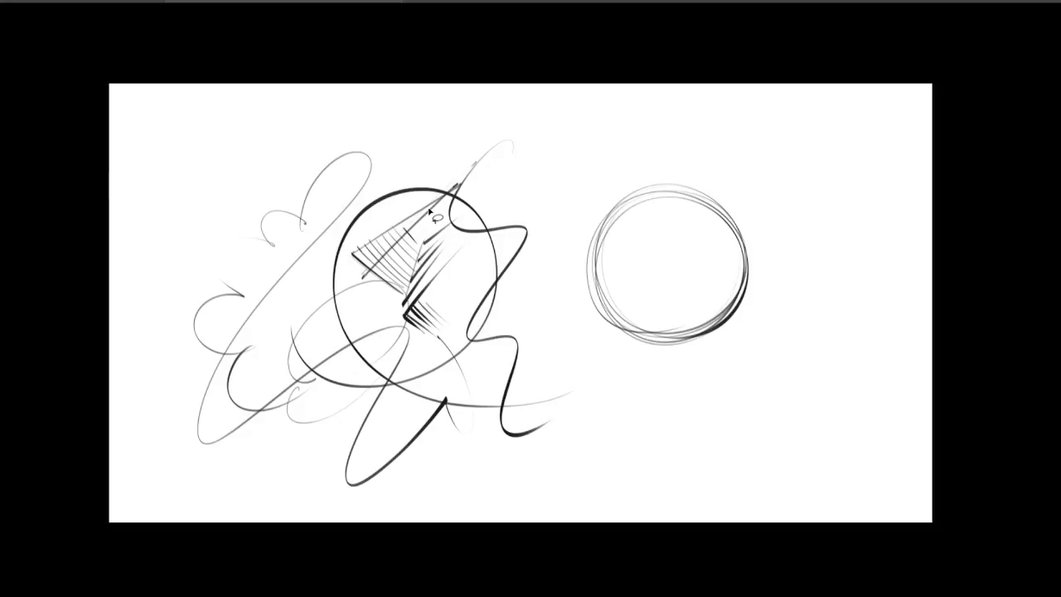
Select the practice strokes and delete them from the canvas
{"action": "mouse_move", "coordinate": [501, 108]}
{"action": "left_mouse_down"}
{"action": "mouse_move", "coordinate": [609, 450]}
{"action": "mouse_move", "coordinate": [575, 207]}
{"action": "left_mouse_up"}
{"action": "key", "text": "Delete"}
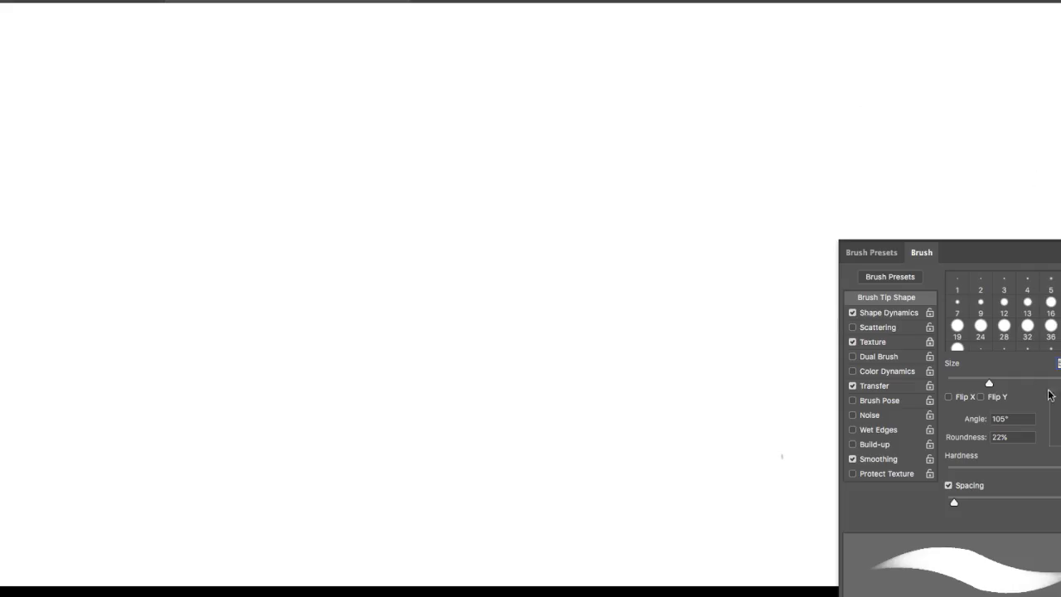
Hide the brush settings and browse the available brush presets
{"action": "key", "text": "F5"}
{"action": "right_click", "coordinate": [900, 195]}
{"action": "scroll", "coordinate": [921, 429], "scroll_direction": "down", "scroll_amount": 10}
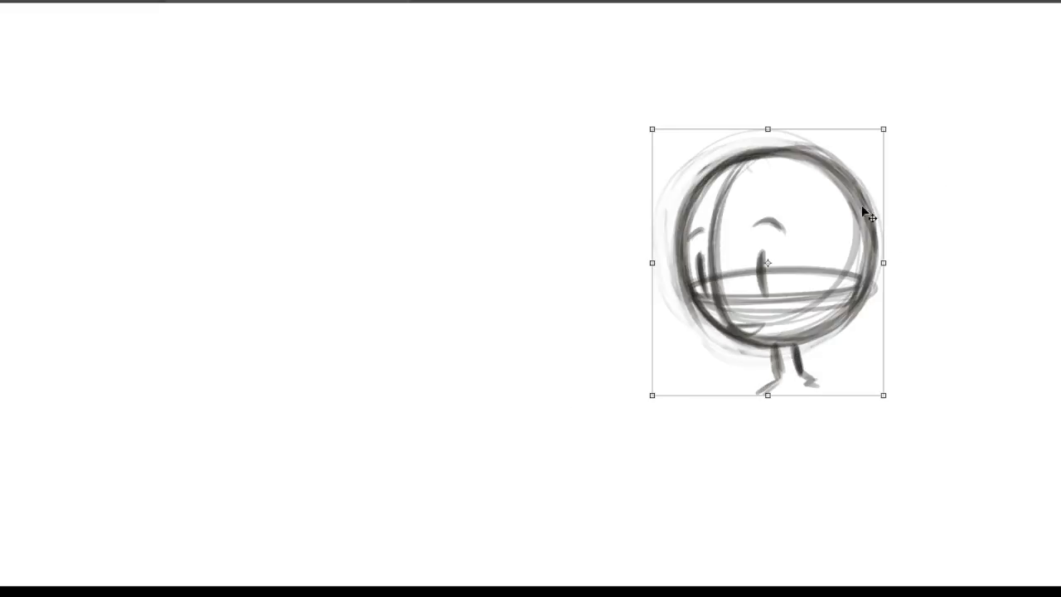
Enlarge the rough three-quarter head sketch
{"action": "left_click_drag", "start_coordinate": [884, 131], "coordinate": [943, 59]}
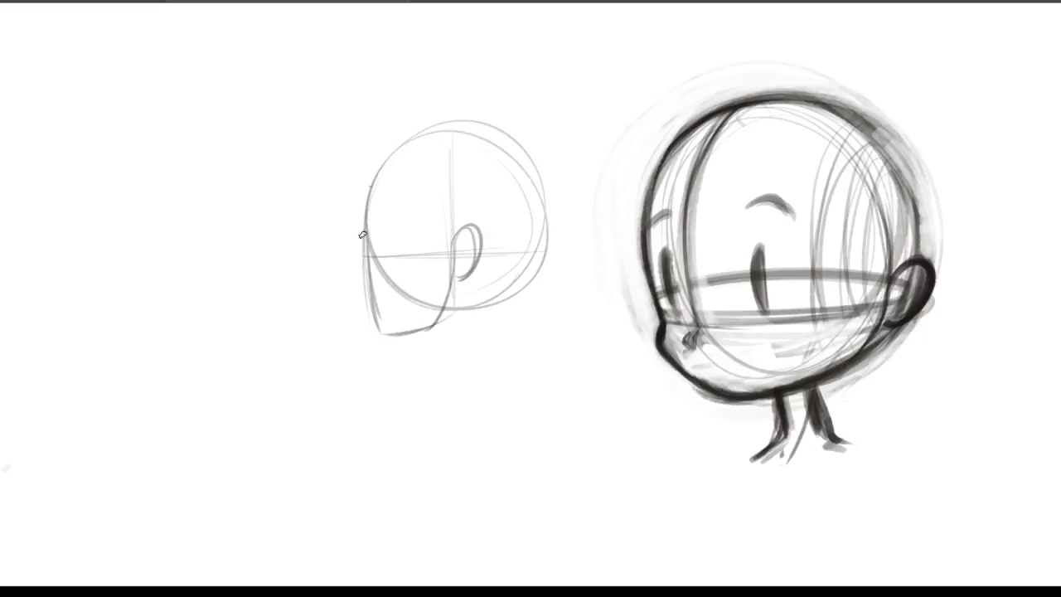
Sketch the side-view head beside the main drawing, defining the front of the face and reinforcing the rounded skull
{"action": "left_click_drag", "start_coordinate": [364, 236], "coordinate": [379, 329]}
{"action": "mouse_move", "coordinate": [378, 172]}
{"action": "left_mouse_down"}
{"action": "mouse_move", "coordinate": [377, 321]}
{"action": "mouse_move", "coordinate": [524, 148]}
{"action": "left_mouse_up"}
{"action": "left_click_drag", "start_coordinate": [440, 131], "coordinate": [533, 165]}
{"action": "left_click_drag", "start_coordinate": [431, 133], "coordinate": [541, 228]}
{"action": "left_click_drag", "start_coordinate": [509, 153], "coordinate": [464, 300]}
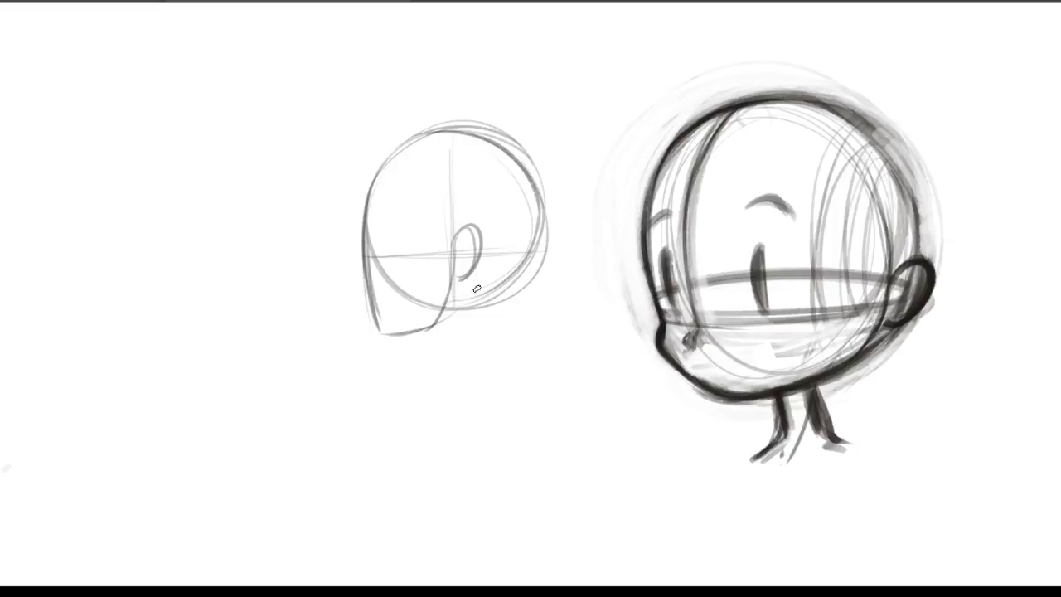
{"action": "mouse_move", "coordinate": [440, 129]}
{"action": "left_mouse_down"}
{"action": "mouse_move", "coordinate": [452, 303]}
{"action": "mouse_move", "coordinate": [531, 249]}
{"action": "left_mouse_up"}
Add a side-view eye near the front of the profile head and refine its ear
{"action": "left_click_drag", "start_coordinate": [388, 232], "coordinate": [390, 265]}
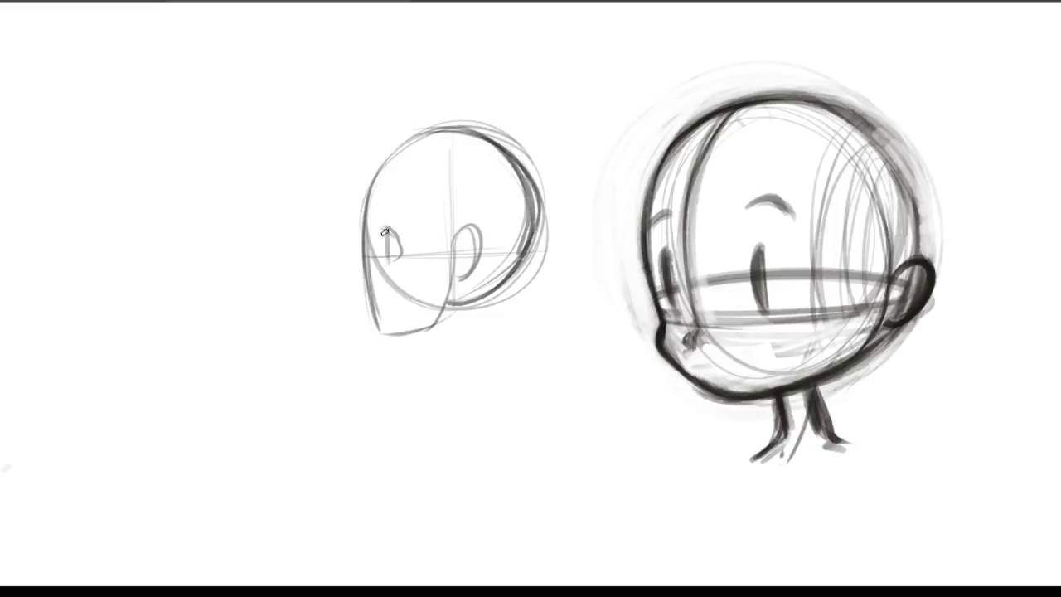
{"action": "left_click_drag", "start_coordinate": [461, 245], "coordinate": [461, 274]}
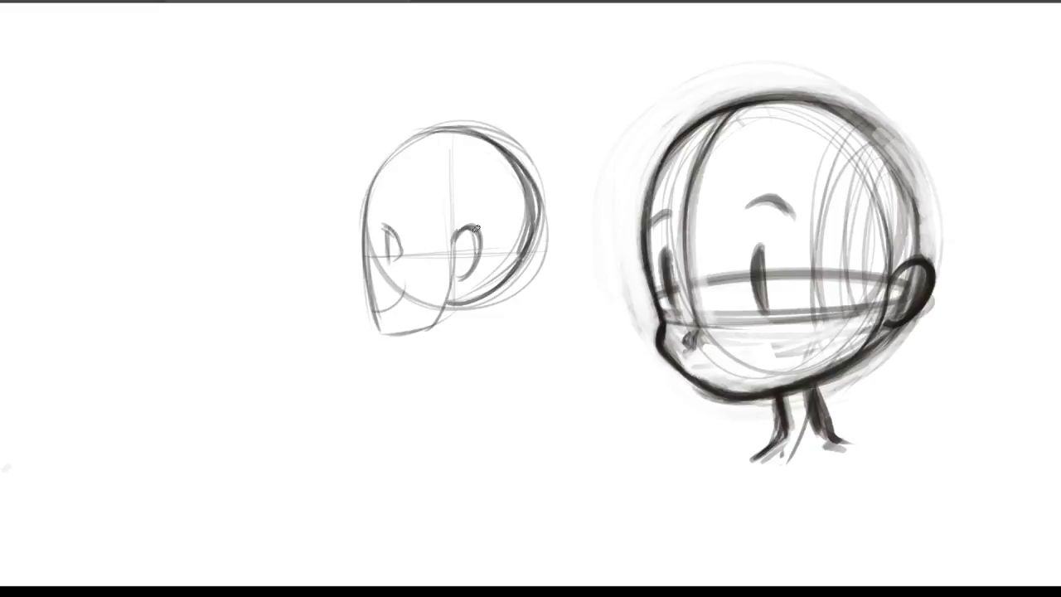
{"action": "left_click_drag", "start_coordinate": [469, 224], "coordinate": [468, 238]}
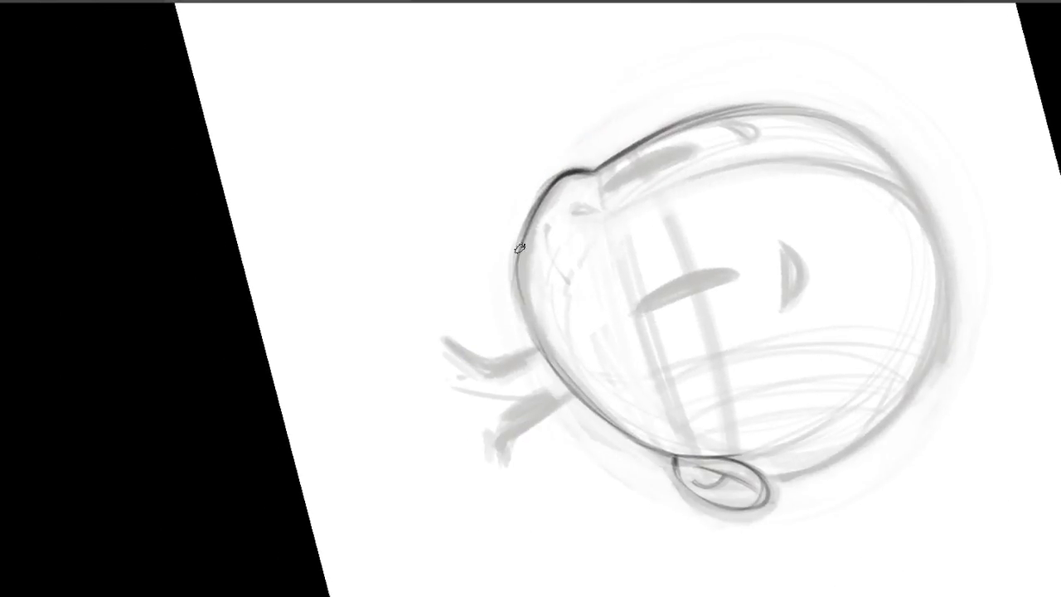
Trace a darker line over the chin and jaw contour of the faded three-quarter head sketch
{"action": "left_click_drag", "start_coordinate": [519, 247], "coordinate": [541, 351]}
{"action": "mouse_move", "coordinate": [519, 267]}
{"action": "left_mouse_down"}
{"action": "mouse_move", "coordinate": [533, 341]}
{"action": "mouse_move", "coordinate": [559, 376]}
{"action": "left_mouse_up"}
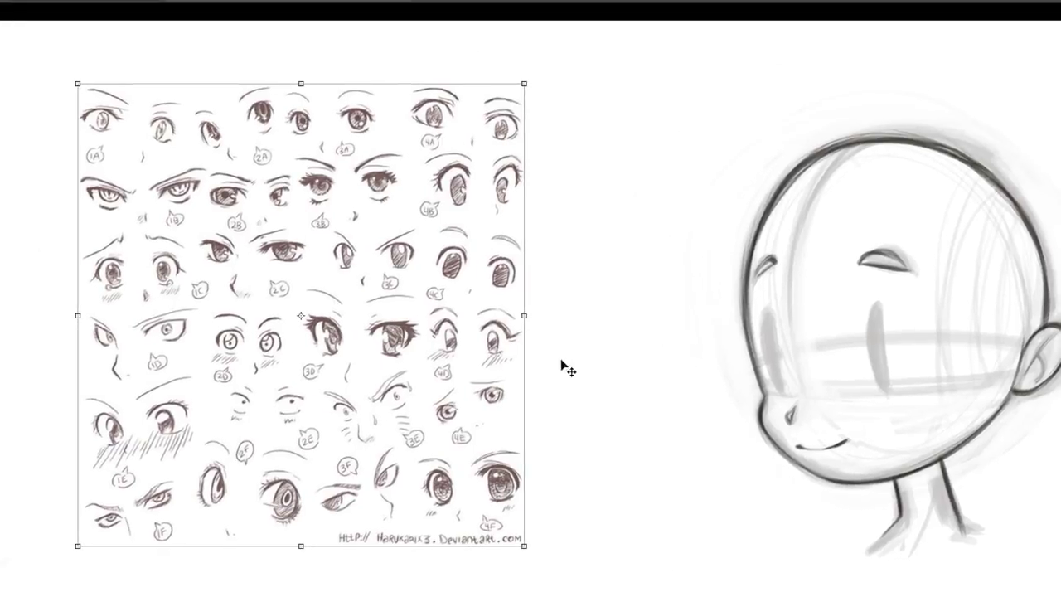
Enlarge the anime eye reference sheet and reposition it beside the head
{"action": "left_click_drag", "start_coordinate": [527, 83], "coordinate": [578, 29]}
{"action": "left_click_drag", "start_coordinate": [467, 277], "coordinate": [424, 298]}
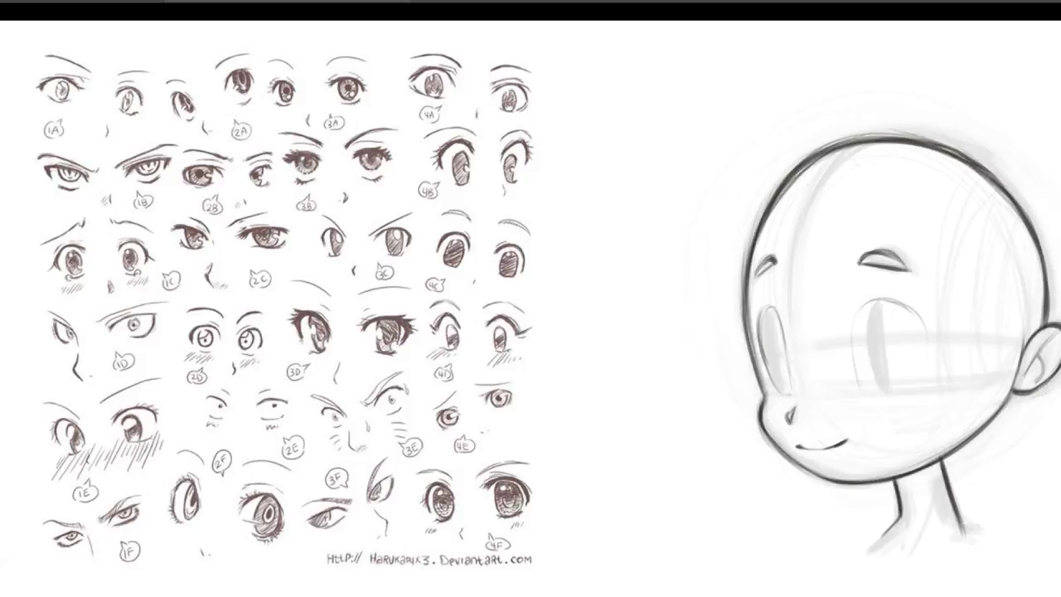
Draw the curved upper eyelid of the near eye and clear the selection around the far eye
{"action": "mouse_move", "coordinate": [860, 308]}
{"action": "left_mouse_down"}
{"action": "mouse_move", "coordinate": [908, 306]}
{"action": "mouse_move", "coordinate": [927, 333]}
{"action": "left_mouse_up"}
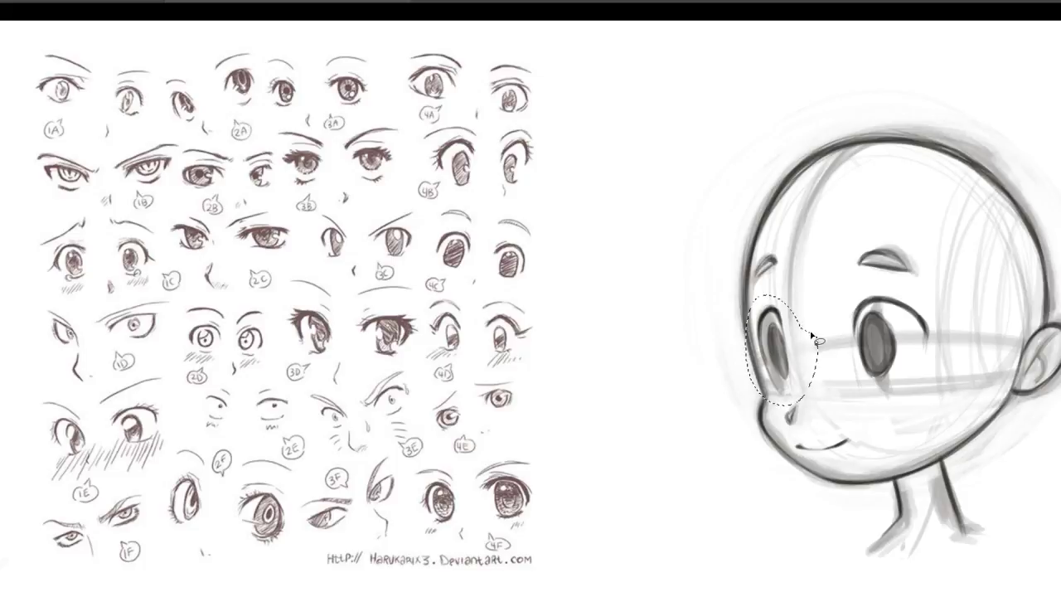
{"action": "key", "text": "ctrl+d"}
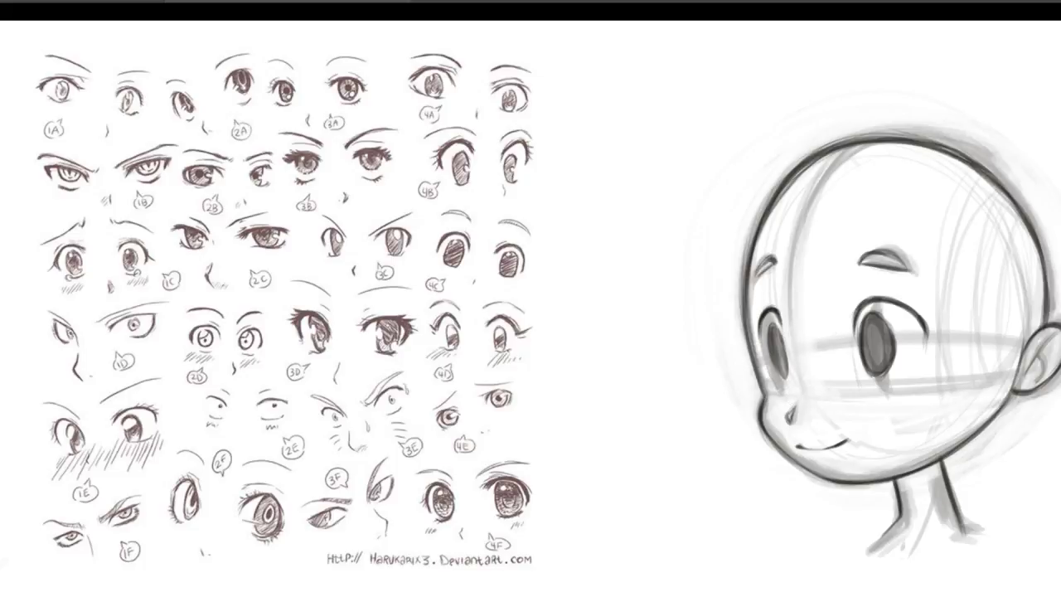
{"action": "right_click", "coordinate": [818, 329]}
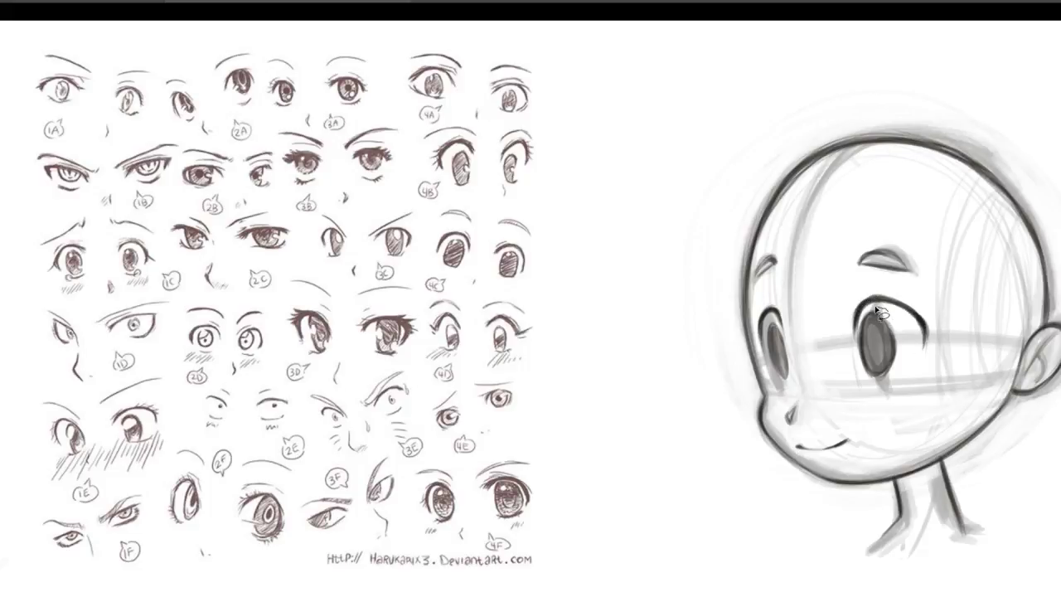
Select the near eye's iris and stretch it taller and slightly wider, with the selection about 1.12 in high
{"action": "mouse_move", "coordinate": [877, 310]}
{"action": "left_mouse_down"}
{"action": "mouse_move", "coordinate": [859, 354]}
{"action": "mouse_move", "coordinate": [889, 310]}
{"action": "left_mouse_up"}
{"action": "key", "text": "ctrl+t"}
{"action": "left_click_drag", "start_coordinate": [882, 393], "coordinate": [880, 402]}
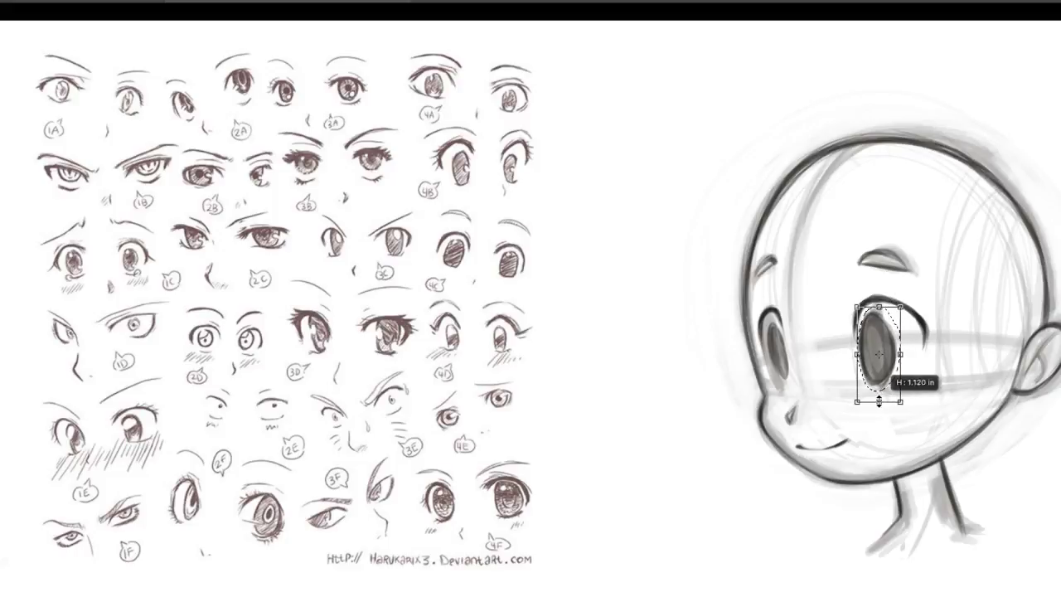
{"action": "left_click_drag", "start_coordinate": [901, 354], "coordinate": [909, 354]}
{"action": "key", "text": "Return"}
{"action": "key", "text": "ctrl+d"}
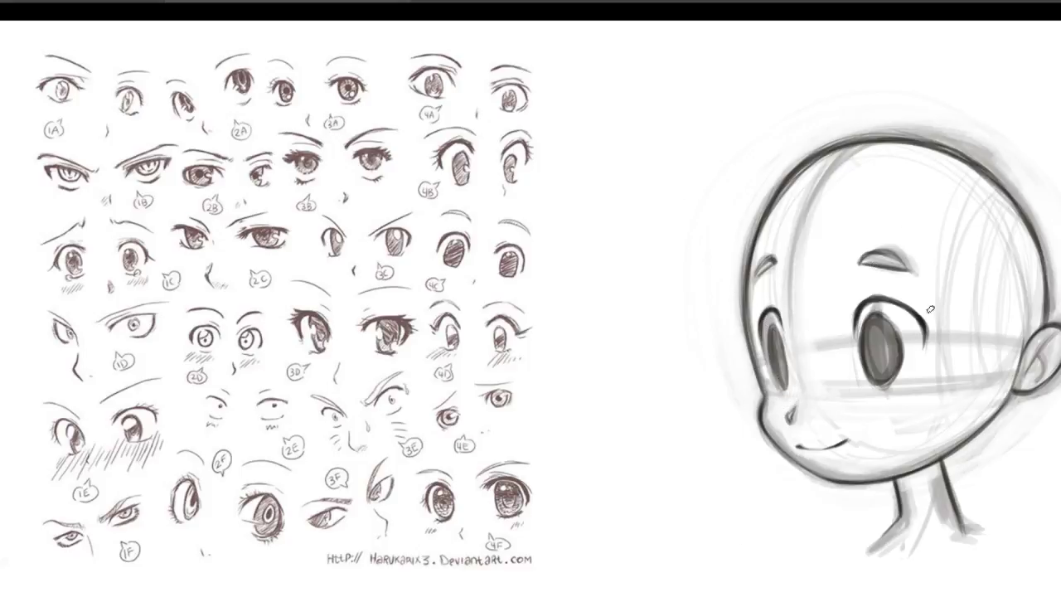
Toggle the layer's visibility to compare the face with and without it
{"action": "left_click_drag", "start_coordinate": [934, 366], "coordinate": [912, 380]}
{"action": "left_click_drag", "start_coordinate": [931, 393], "coordinate": [691, 355]}
{"action": "key", "text": "ctrl+comma"}
{"action": "key", "text": "ctrl+comma"}
{"action": "key", "text": "ctrl+comma"}
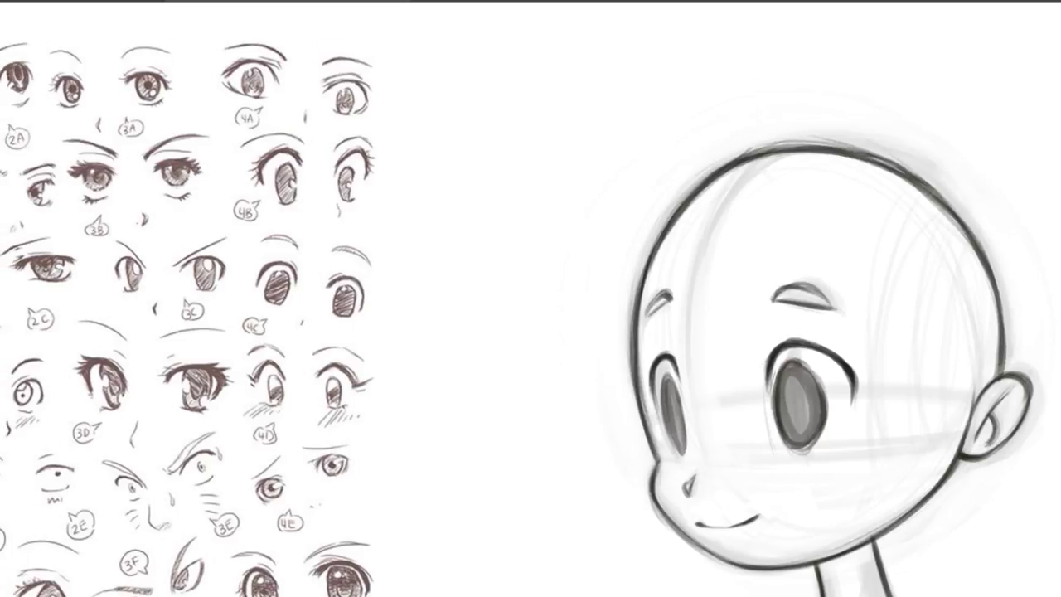
{"action": "left_click_drag", "start_coordinate": [659, 467], "coordinate": [641, 411]}
{"action": "key", "text": "ctrl+minus"}
{"action": "key", "text": "ctrl+minus"}
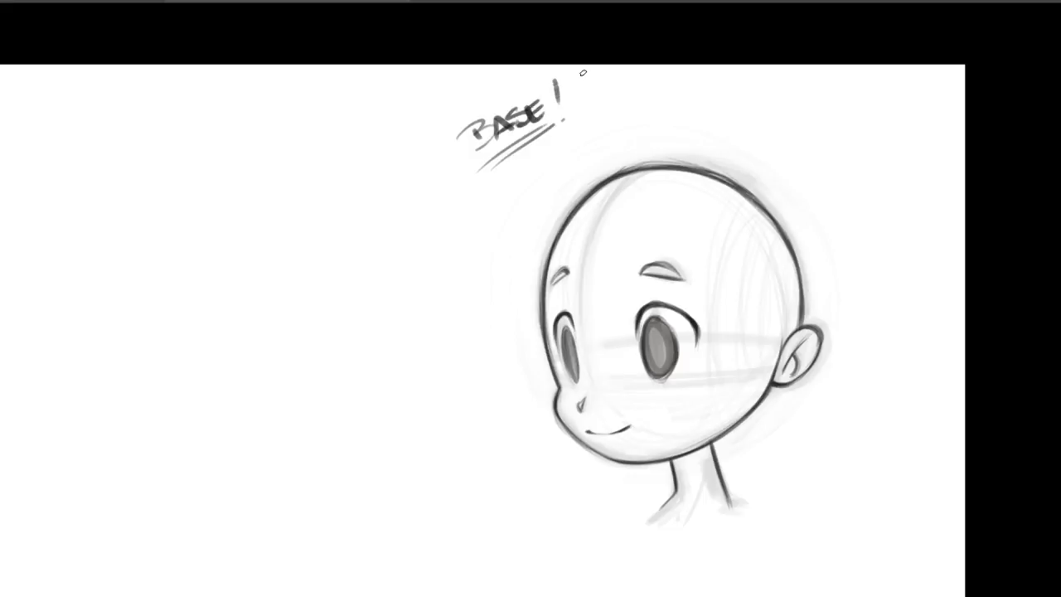
Handwrite the note "BUILD UPON ON MORE LAYERS!" beside the head under the "BASE!" label
{"action": "mouse_move", "coordinate": [437, 224]}
{"action": "left_mouse_down"}
{"action": "mouse_move", "coordinate": [492, 213]}
{"action": "mouse_move", "coordinate": [432, 261]}
{"action": "mouse_move", "coordinate": [511, 232]}
{"action": "mouse_move", "coordinate": [412, 297]}
{"action": "mouse_move", "coordinate": [455, 286]}
{"action": "mouse_move", "coordinate": [427, 322]}
{"action": "mouse_move", "coordinate": [490, 296]}
{"action": "mouse_move", "coordinate": [511, 271]}
{"action": "mouse_move", "coordinate": [516, 290]}
{"action": "left_mouse_up"}
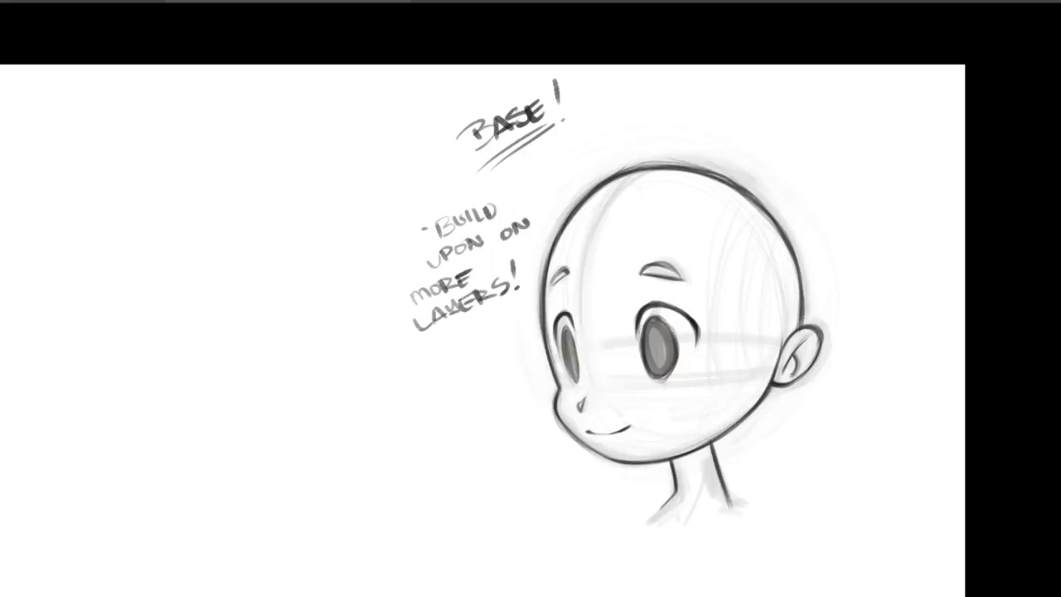
Delete the handwritten layers note and the "BASE!" label beside the head
{"action": "key", "text": "l"}
{"action": "mouse_move", "coordinate": [536, 332]}
{"action": "left_mouse_down"}
{"action": "mouse_move", "coordinate": [539, 200]}
{"action": "mouse_move", "coordinate": [512, 410]}
{"action": "left_mouse_up"}
{"action": "key", "text": "Delete"}
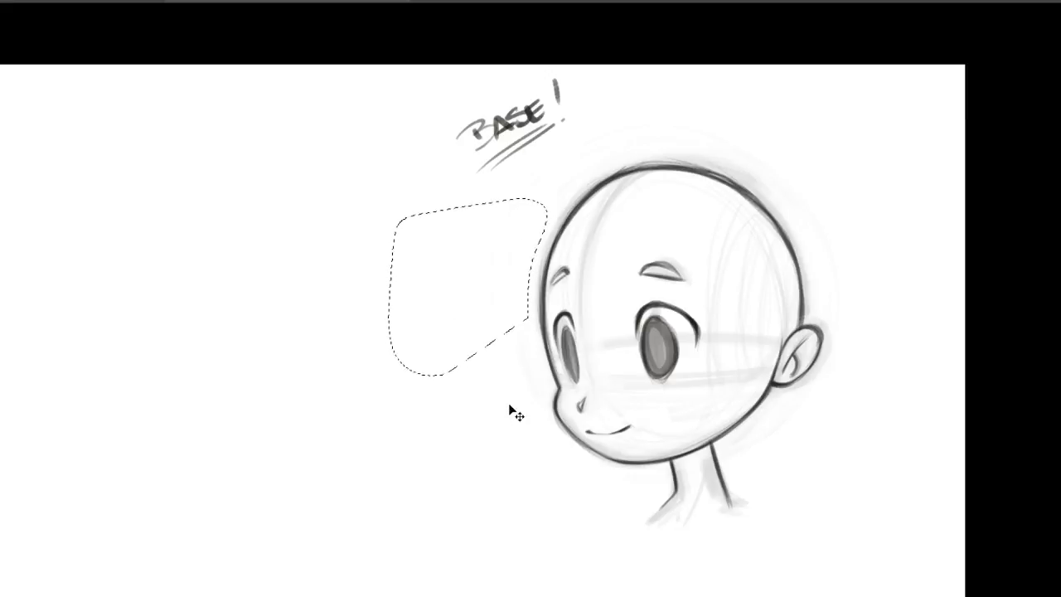
{"action": "key", "text": "ctrl+d"}
{"action": "mouse_move", "coordinate": [609, 158]}
{"action": "left_mouse_down"}
{"action": "mouse_move", "coordinate": [368, 221]}
{"action": "mouse_move", "coordinate": [377, 240]}
{"action": "left_mouse_up"}
{"action": "key", "text": "Delete"}
{"action": "key", "text": "ctrl+d"}
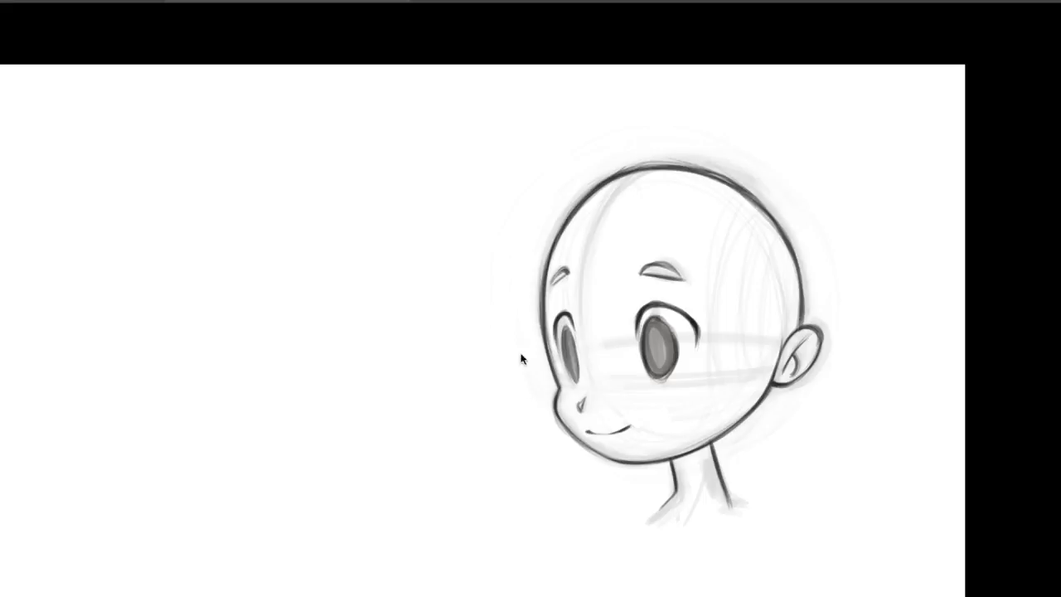
Try thin hair strokes beside the forehead and enlarge the brush tip for sketching hair
{"action": "left_click_drag", "start_coordinate": [552, 213], "coordinate": [510, 303]}
{"action": "left_click_drag", "start_coordinate": [522, 264], "coordinate": [514, 328]}
{"action": "right_click", "coordinate": [605, 267]}
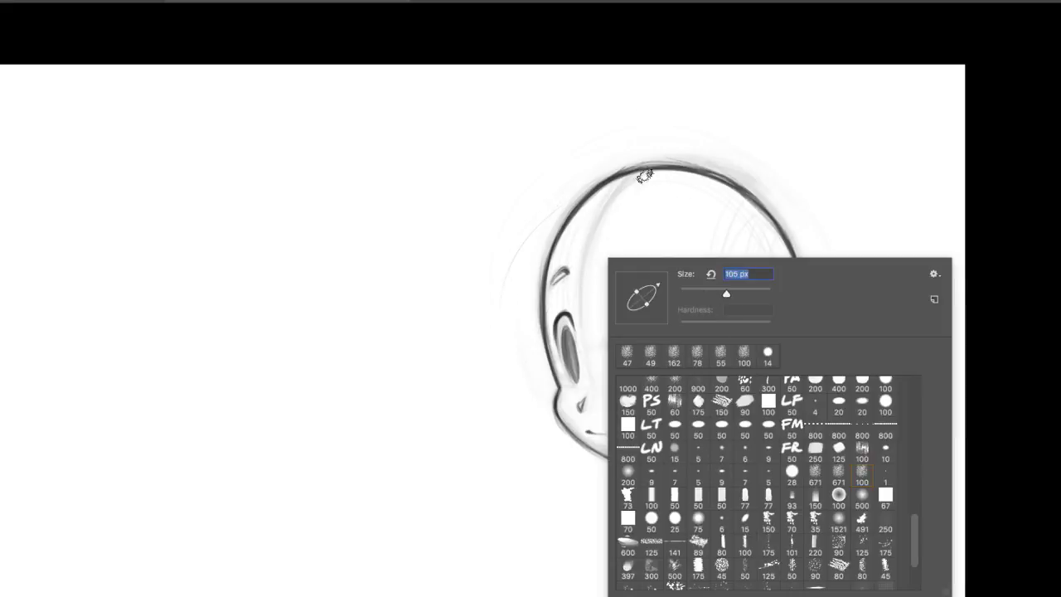
{"action": "left_click", "coordinate": [645, 175]}
{"action": "right_click", "coordinate": [683, 270]}
{"action": "left_click_drag", "start_coordinate": [765, 284], "coordinate": [808, 284]}
{"action": "left_click", "coordinate": [647, 167]}
Rough in pointed fringe strands falling from the crown over the forehead, with a large lock swept past the far brow
{"action": "mouse_move", "coordinate": [622, 171]}
{"action": "left_mouse_down"}
{"action": "mouse_move", "coordinate": [484, 361]}
{"action": "mouse_move", "coordinate": [639, 208]}
{"action": "left_mouse_up"}
{"action": "left_click_drag", "start_coordinate": [627, 201], "coordinate": [498, 363]}
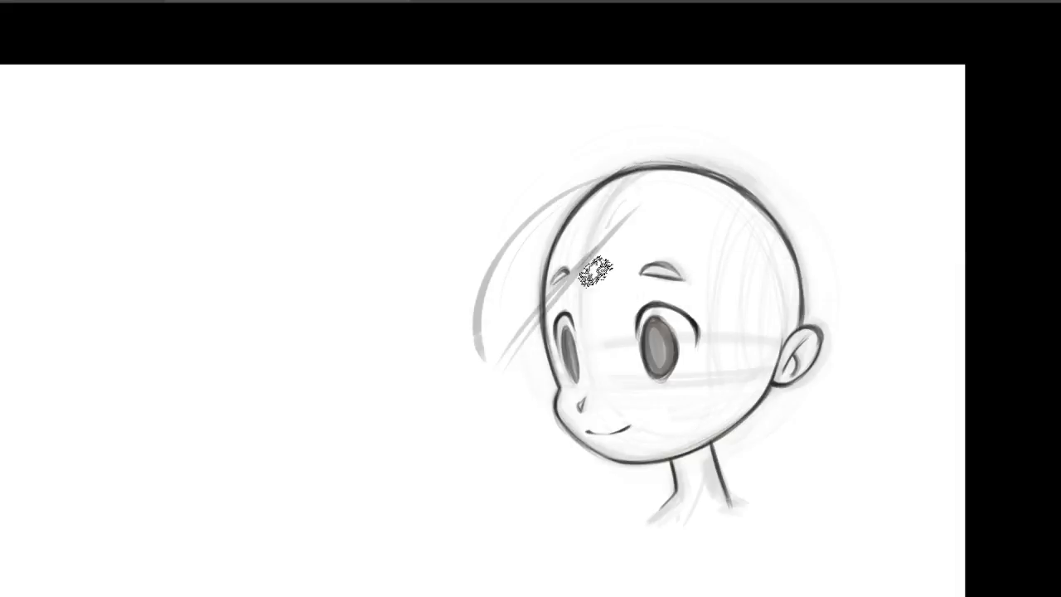
{"action": "left_click_drag", "start_coordinate": [599, 234], "coordinate": [616, 372]}
{"action": "left_click_drag", "start_coordinate": [660, 209], "coordinate": [627, 363]}
{"action": "left_click_drag", "start_coordinate": [673, 171], "coordinate": [649, 262]}
{"action": "left_click_drag", "start_coordinate": [738, 220], "coordinate": [816, 228]}
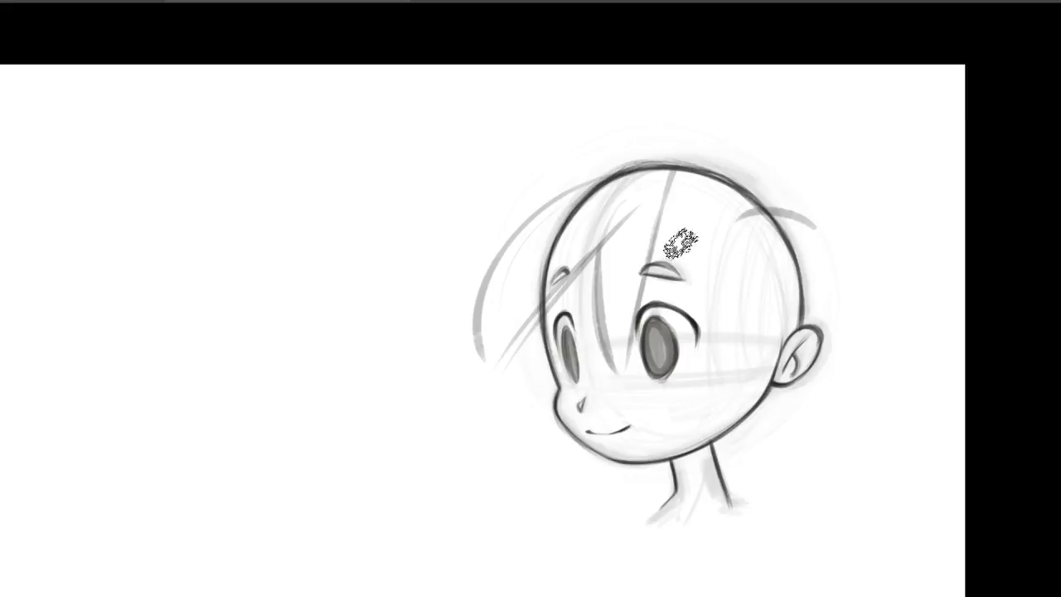
{"action": "left_click_drag", "start_coordinate": [665, 218], "coordinate": [712, 400]}
{"action": "mouse_move", "coordinate": [718, 415]}
{"action": "left_mouse_down"}
{"action": "mouse_move", "coordinate": [725, 244]}
{"action": "mouse_move", "coordinate": [706, 221]}
{"action": "left_mouse_up"}
Sketch a pointed lock beside the far cheek, the back hair down to the nape, and strands in front of the ear
{"action": "mouse_move", "coordinate": [545, 365]}
{"action": "left_mouse_down"}
{"action": "mouse_move", "coordinate": [540, 442]}
{"action": "mouse_move", "coordinate": [557, 415]}
{"action": "left_mouse_up"}
{"action": "left_click_drag", "start_coordinate": [544, 365], "coordinate": [532, 458]}
{"action": "mouse_move", "coordinate": [801, 209]}
{"action": "left_mouse_down"}
{"action": "mouse_move", "coordinate": [785, 446]}
{"action": "mouse_move", "coordinate": [780, 405]}
{"action": "left_mouse_up"}
{"action": "left_click_drag", "start_coordinate": [778, 408], "coordinate": [723, 469]}
{"action": "mouse_move", "coordinate": [730, 240]}
{"action": "left_mouse_down"}
{"action": "mouse_move", "coordinate": [777, 390]}
{"action": "mouse_move", "coordinate": [789, 364]}
{"action": "left_mouse_up"}
{"action": "left_click_drag", "start_coordinate": [788, 307], "coordinate": [771, 426]}
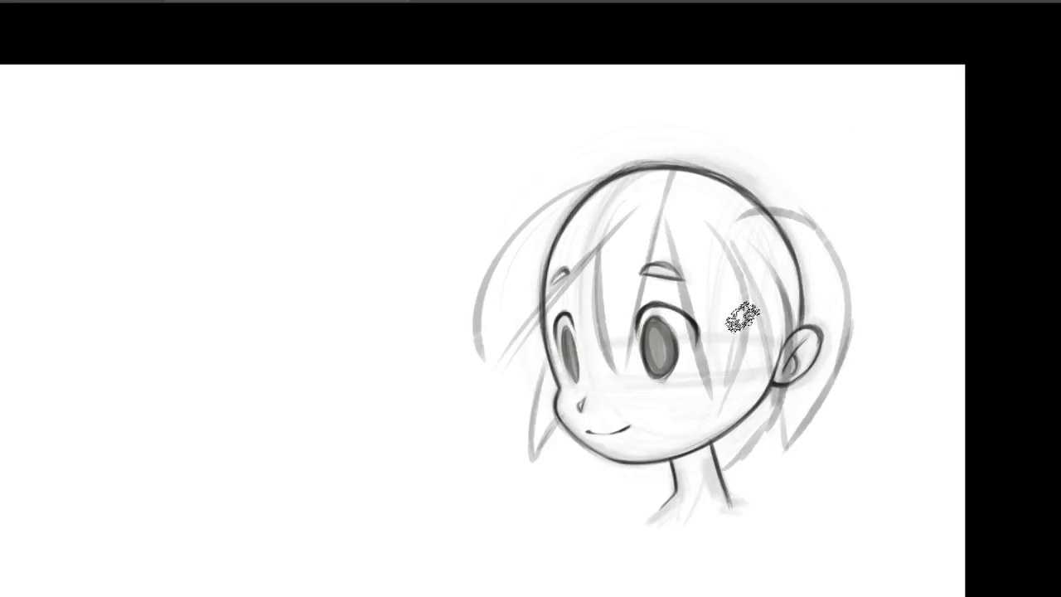
Thicken the lock before the ear, the pointed fringe strands and the large swept lock with darker strokes
{"action": "left_click_drag", "start_coordinate": [742, 317], "coordinate": [758, 444]}
{"action": "left_click_drag", "start_coordinate": [708, 226], "coordinate": [709, 409]}
{"action": "left_click_drag", "start_coordinate": [668, 257], "coordinate": [713, 401]}
{"action": "mouse_move", "coordinate": [664, 228]}
{"action": "left_mouse_down"}
{"action": "mouse_move", "coordinate": [713, 404]}
{"action": "mouse_move", "coordinate": [620, 378]}
{"action": "mouse_move", "coordinate": [609, 208]}
{"action": "left_mouse_up"}
{"action": "left_click_drag", "start_coordinate": [663, 174], "coordinate": [581, 371]}
{"action": "left_click_drag", "start_coordinate": [614, 241], "coordinate": [487, 372]}
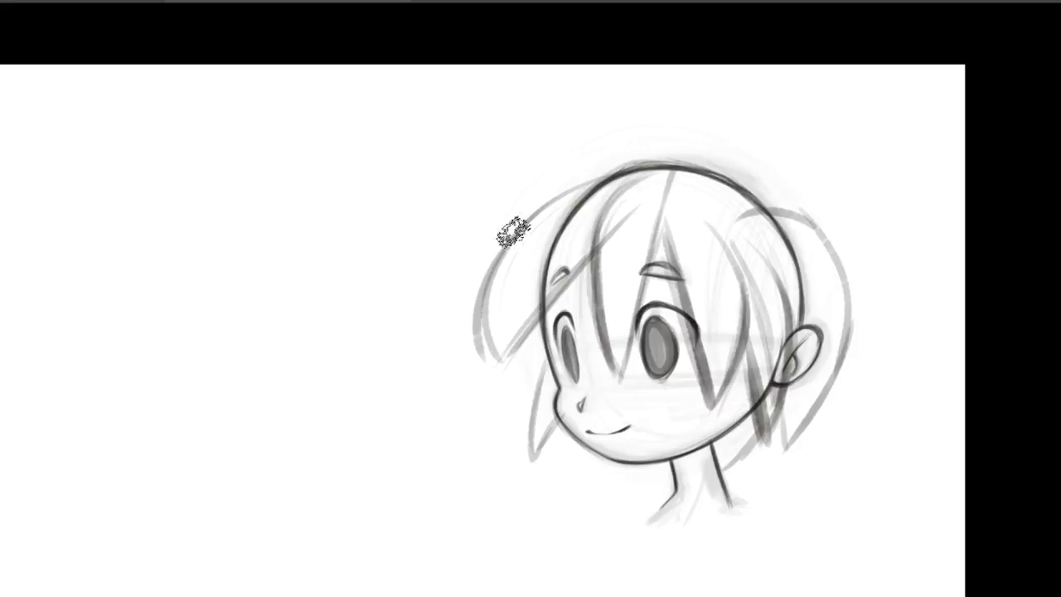
{"action": "left_click_drag", "start_coordinate": [632, 176], "coordinate": [490, 368]}
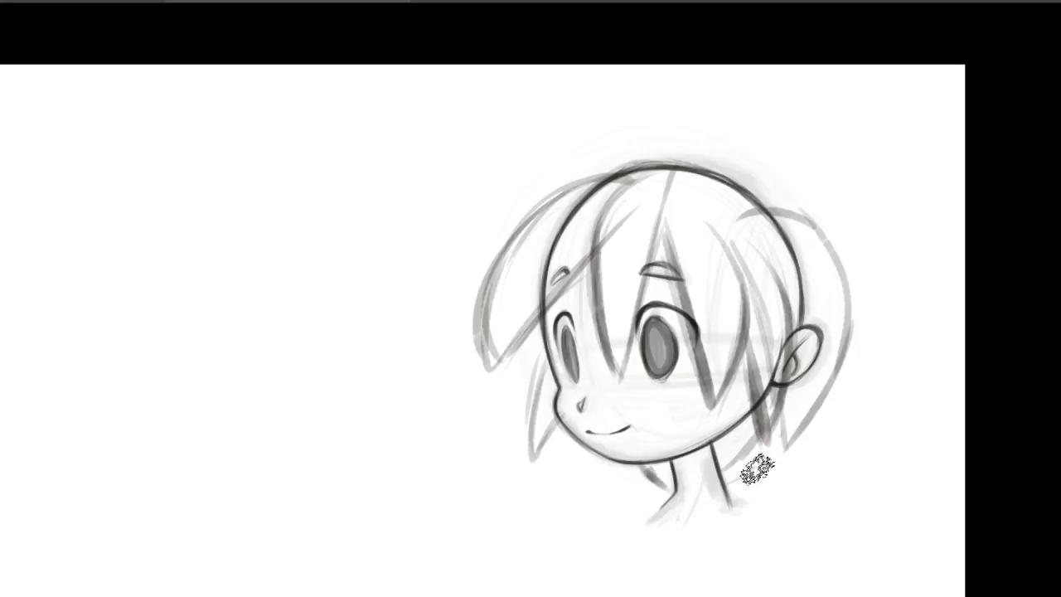
Add hair behind the neck and below the jaw, and build up the outer hair outline around the back and crown
{"action": "left_click_drag", "start_coordinate": [655, 448], "coordinate": [704, 489]}
{"action": "left_click_drag", "start_coordinate": [796, 402], "coordinate": [751, 489]}
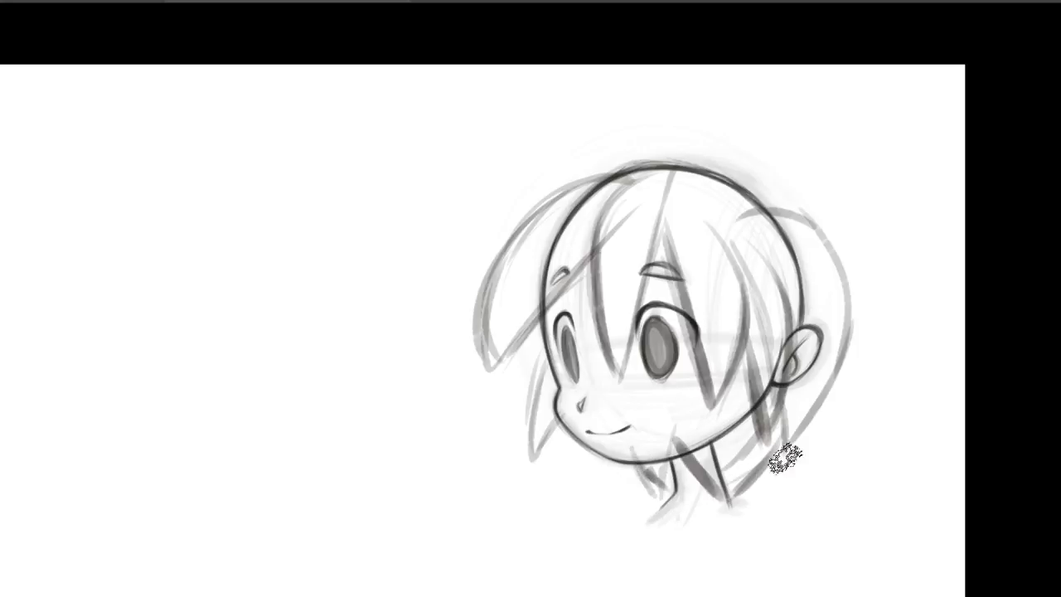
{"action": "left_click_drag", "start_coordinate": [746, 191], "coordinate": [837, 389]}
{"action": "left_click_drag", "start_coordinate": [788, 207], "coordinate": [858, 415]}
{"action": "left_click_drag", "start_coordinate": [757, 191], "coordinate": [605, 175]}
{"action": "mouse_move", "coordinate": [784, 194]}
{"action": "left_mouse_down"}
{"action": "mouse_move", "coordinate": [672, 147]}
{"action": "mouse_move", "coordinate": [604, 176]}
{"action": "left_mouse_up"}
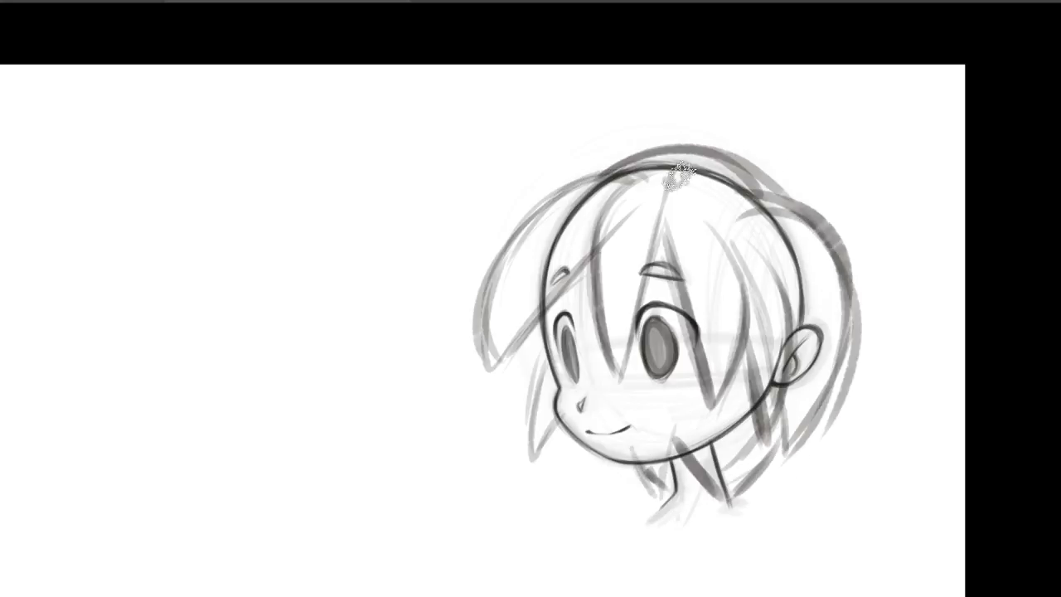
Reinforce the fringe from its parting, the large swept lock and the pointed lock beside the far cheek
{"action": "left_click_drag", "start_coordinate": [682, 191], "coordinate": [726, 248]}
{"action": "mouse_move", "coordinate": [651, 177]}
{"action": "left_mouse_down"}
{"action": "mouse_move", "coordinate": [622, 199]}
{"action": "mouse_move", "coordinate": [634, 195]}
{"action": "mouse_move", "coordinate": [622, 189]}
{"action": "mouse_move", "coordinate": [489, 305]}
{"action": "mouse_move", "coordinate": [497, 355]}
{"action": "left_mouse_up"}
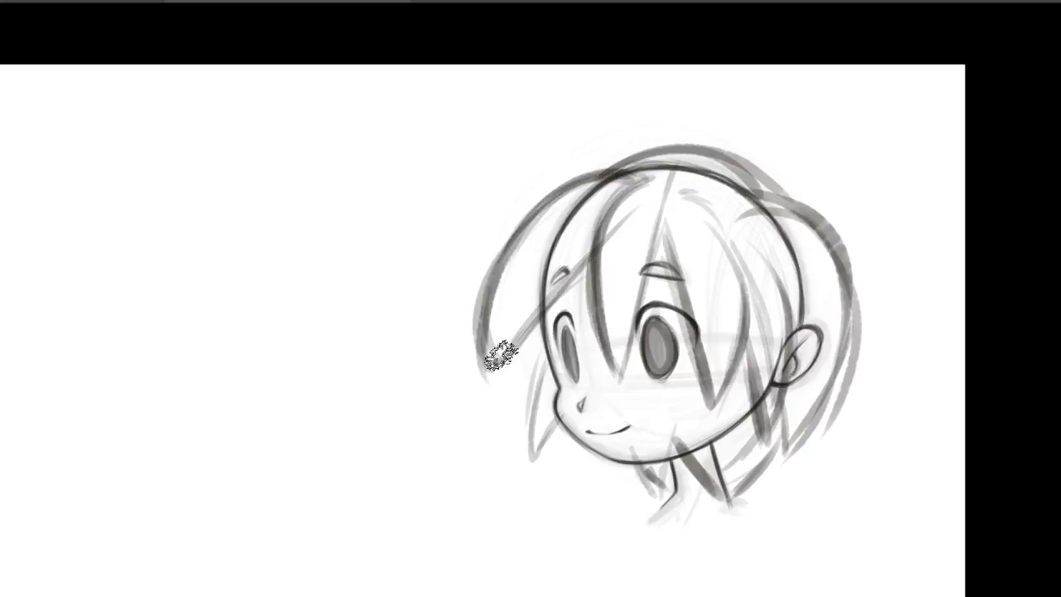
{"action": "left_click_drag", "start_coordinate": [614, 237], "coordinate": [494, 369]}
{"action": "left_click_drag", "start_coordinate": [683, 195], "coordinate": [713, 404]}
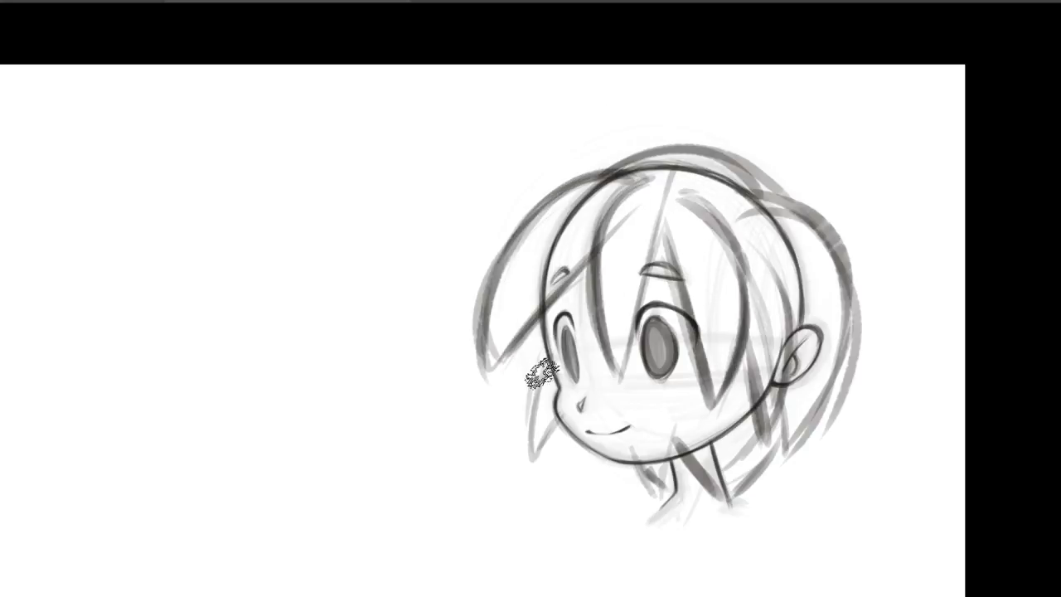
{"action": "left_click_drag", "start_coordinate": [545, 367], "coordinate": [532, 470]}
{"action": "left_click_drag", "start_coordinate": [559, 424], "coordinate": [535, 470]}
{"action": "left_click_drag", "start_coordinate": [664, 211], "coordinate": [623, 380]}
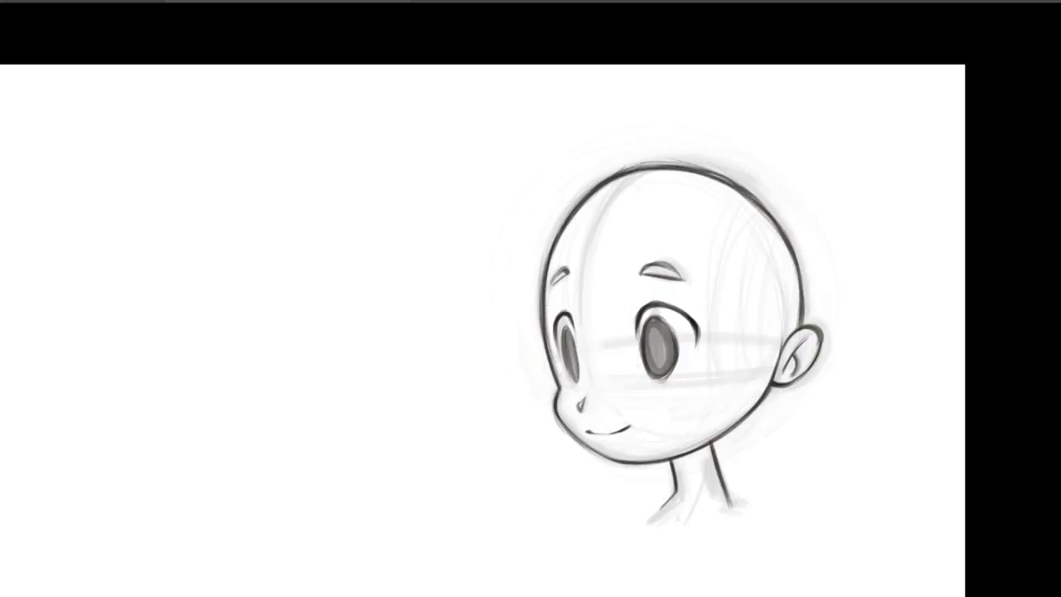
Rough in a second hairstyle on the bare head, with a large forward-swept quiff and a hairline across the brows
{"action": "left_click_drag", "start_coordinate": [698, 161], "coordinate": [532, 116]}
{"action": "left_click_drag", "start_coordinate": [627, 126], "coordinate": [514, 116]}
{"action": "left_click_drag", "start_coordinate": [606, 140], "coordinate": [411, 149]}
{"action": "mouse_move", "coordinate": [401, 167]}
{"action": "left_mouse_down"}
{"action": "mouse_move", "coordinate": [627, 283]}
{"action": "mouse_move", "coordinate": [737, 265]}
{"action": "left_mouse_up"}
{"action": "mouse_move", "coordinate": [444, 212]}
{"action": "left_mouse_down"}
{"action": "mouse_move", "coordinate": [610, 282]}
{"action": "mouse_move", "coordinate": [740, 281]}
{"action": "mouse_move", "coordinate": [663, 289]}
{"action": "left_mouse_up"}
{"action": "left_click_drag", "start_coordinate": [709, 254], "coordinate": [648, 273]}
Sketch a pointed sideburn in front of the ear and short strands below the far side of the chin
{"action": "left_click_drag", "start_coordinate": [758, 300], "coordinate": [728, 356]}
{"action": "mouse_move", "coordinate": [728, 357]}
{"action": "left_mouse_down"}
{"action": "mouse_move", "coordinate": [755, 313]}
{"action": "mouse_move", "coordinate": [760, 437]}
{"action": "left_mouse_up"}
{"action": "left_click_drag", "start_coordinate": [777, 361], "coordinate": [761, 437]}
{"action": "left_click_drag", "start_coordinate": [556, 413], "coordinate": [567, 474]}
{"action": "mouse_move", "coordinate": [573, 438]}
{"action": "left_mouse_down"}
{"action": "mouse_move", "coordinate": [569, 473]}
{"action": "mouse_move", "coordinate": [594, 488]}
{"action": "left_mouse_up"}
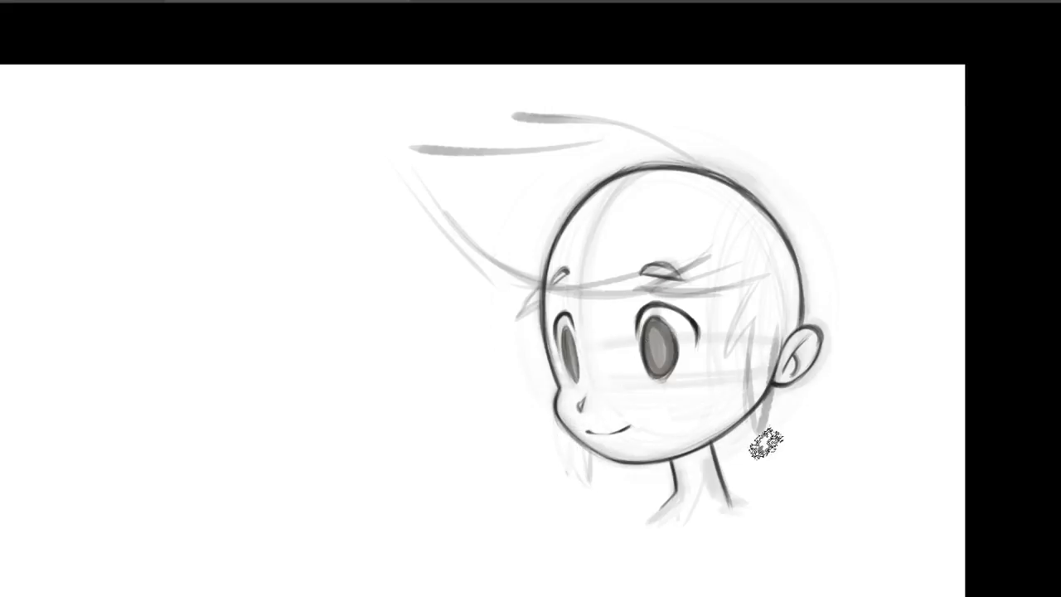
Darken the sideburn and sketch a jagged outline for the back hair from the crown down to behind the ear
{"action": "left_click_drag", "start_coordinate": [753, 328], "coordinate": [761, 435]}
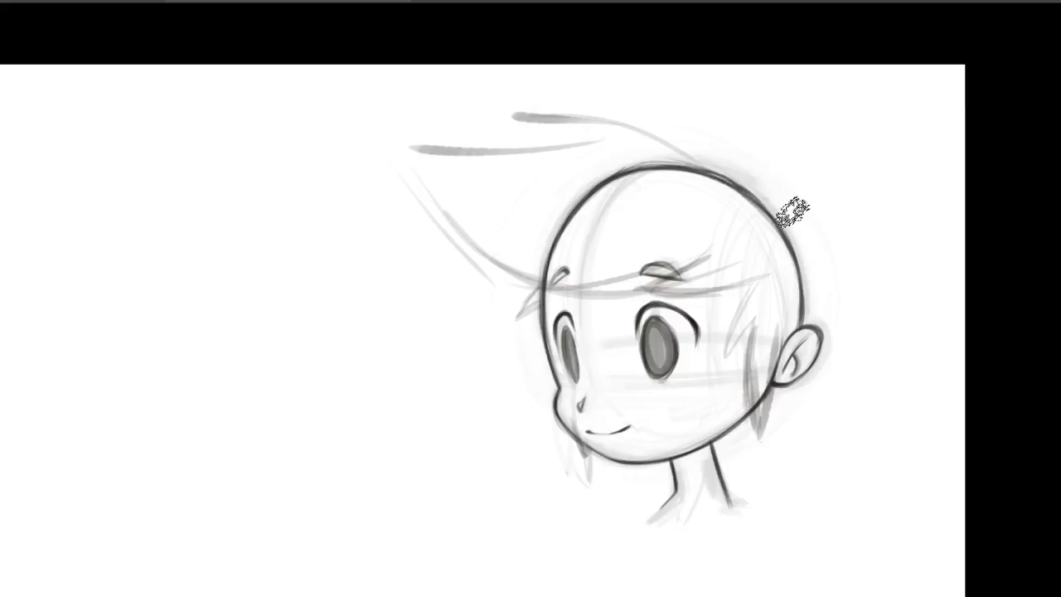
{"action": "left_click_drag", "start_coordinate": [714, 172], "coordinate": [771, 179]}
{"action": "mouse_move", "coordinate": [781, 186]}
{"action": "left_mouse_down"}
{"action": "mouse_move", "coordinate": [792, 237]}
{"action": "mouse_move", "coordinate": [841, 283]}
{"action": "left_mouse_up"}
{"action": "mouse_move", "coordinate": [841, 284]}
{"action": "left_mouse_down"}
{"action": "mouse_move", "coordinate": [822, 329]}
{"action": "mouse_move", "coordinate": [785, 373]}
{"action": "left_mouse_up"}
{"action": "left_click_drag", "start_coordinate": [788, 199], "coordinate": [822, 256]}
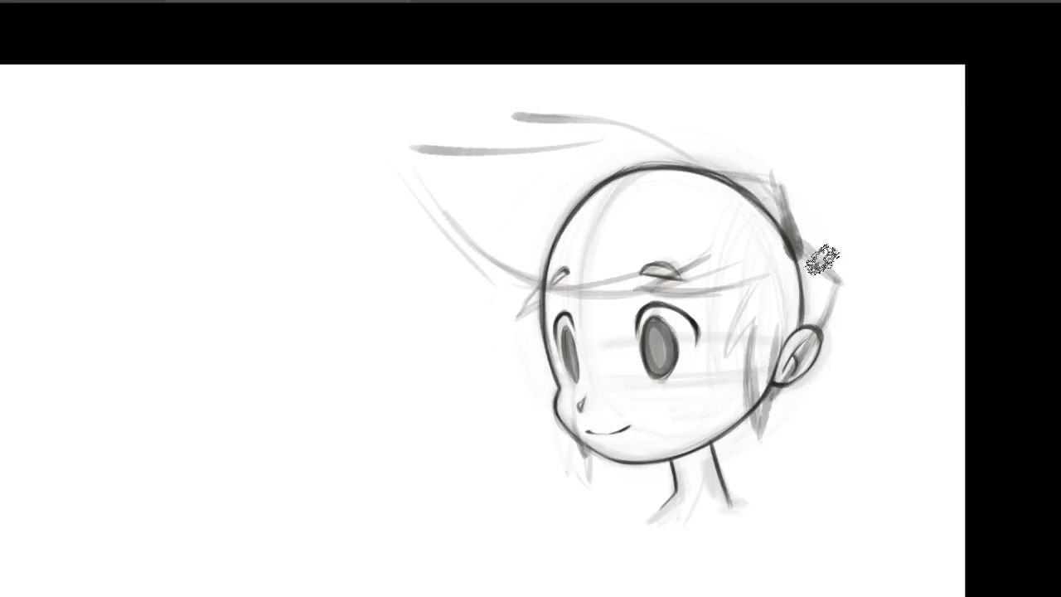
Strengthen the swept-forward top lock, the quiff's underside, the fringe points across the brow and the pointed sideburn
{"action": "mouse_move", "coordinate": [780, 178]}
{"action": "left_mouse_down"}
{"action": "mouse_move", "coordinate": [517, 123]}
{"action": "mouse_move", "coordinate": [655, 156]}
{"action": "left_mouse_up"}
{"action": "mouse_move", "coordinate": [580, 142]}
{"action": "left_mouse_down"}
{"action": "mouse_move", "coordinate": [412, 149]}
{"action": "mouse_move", "coordinate": [687, 284]}
{"action": "mouse_move", "coordinate": [662, 305]}
{"action": "left_mouse_up"}
{"action": "mouse_move", "coordinate": [662, 305]}
{"action": "left_mouse_down"}
{"action": "mouse_move", "coordinate": [767, 274]}
{"action": "mouse_move", "coordinate": [665, 307]}
{"action": "left_mouse_up"}
{"action": "left_click_drag", "start_coordinate": [756, 280], "coordinate": [728, 360]}
{"action": "mouse_move", "coordinate": [728, 361]}
{"action": "left_mouse_down"}
{"action": "mouse_move", "coordinate": [757, 315]}
{"action": "mouse_move", "coordinate": [759, 444]}
{"action": "left_mouse_up"}
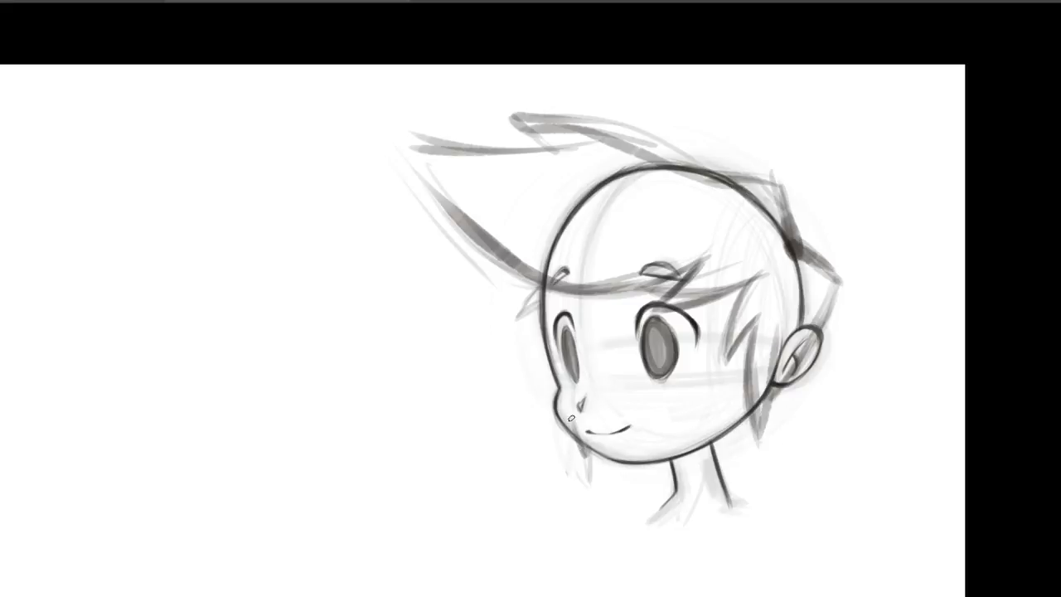
Close the quiff's pointed tip with heavier lines and redraw the angular outline over the crown to the upper spike
{"action": "left_click_drag", "start_coordinate": [687, 279], "coordinate": [414, 166]}
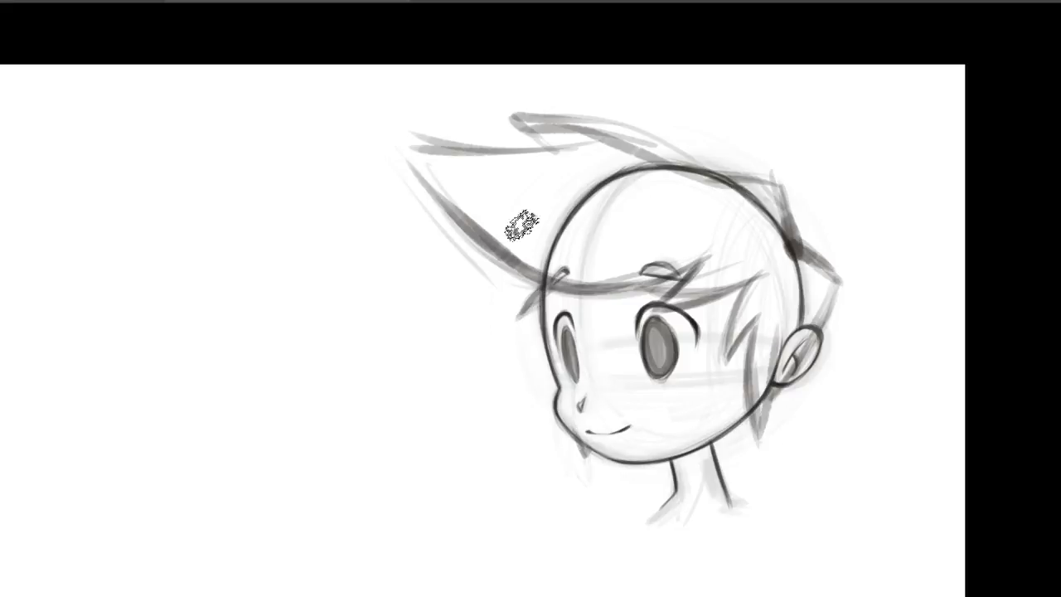
{"action": "left_click_drag", "start_coordinate": [539, 277], "coordinate": [401, 141]}
{"action": "mouse_move", "coordinate": [428, 163]}
{"action": "left_mouse_down"}
{"action": "mouse_move", "coordinate": [595, 164]}
{"action": "mouse_move", "coordinate": [400, 134]}
{"action": "left_mouse_up"}
{"action": "left_click_drag", "start_coordinate": [401, 136], "coordinate": [587, 261]}
{"action": "left_click_drag", "start_coordinate": [793, 236], "coordinate": [783, 174]}
{"action": "left_click_drag", "start_coordinate": [784, 175], "coordinate": [527, 120]}
{"action": "mouse_move", "coordinate": [585, 135]}
{"action": "left_mouse_down"}
{"action": "mouse_move", "coordinate": [754, 173]}
{"action": "mouse_move", "coordinate": [514, 116]}
{"action": "left_mouse_up"}
{"action": "left_click_drag", "start_coordinate": [514, 116], "coordinate": [556, 153]}
Reinforce the back hair down to the ear and add short strands along the lower cheek and behind the jaw
{"action": "mouse_move", "coordinate": [792, 237]}
{"action": "left_mouse_down"}
{"action": "mouse_move", "coordinate": [831, 276]}
{"action": "mouse_move", "coordinate": [779, 381]}
{"action": "left_mouse_up"}
{"action": "left_click_drag", "start_coordinate": [724, 407], "coordinate": [672, 431]}
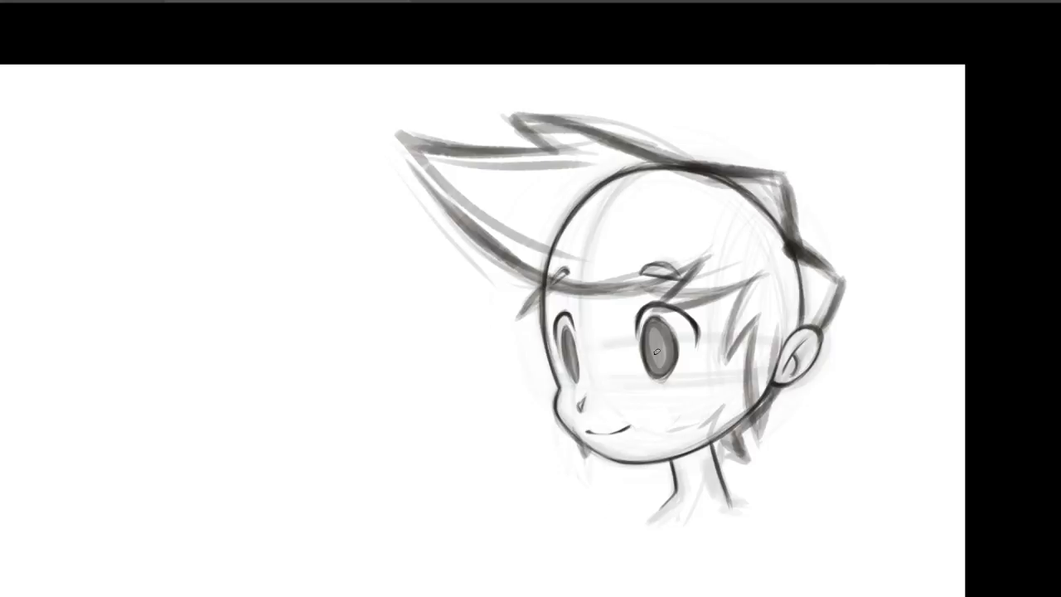
{"action": "mouse_move", "coordinate": [764, 423]}
{"action": "left_mouse_down"}
{"action": "mouse_move", "coordinate": [757, 431]}
{"action": "mouse_move", "coordinate": [747, 299]}
{"action": "mouse_move", "coordinate": [788, 290]}
{"action": "mouse_move", "coordinate": [821, 302]}
{"action": "mouse_move", "coordinate": [771, 331]}
{"action": "mouse_move", "coordinate": [755, 377]}
{"action": "mouse_move", "coordinate": [682, 289]}
{"action": "mouse_move", "coordinate": [753, 256]}
{"action": "mouse_move", "coordinate": [485, 213]}
{"action": "mouse_move", "coordinate": [682, 264]}
{"action": "mouse_move", "coordinate": [663, 177]}
{"action": "mouse_move", "coordinate": [608, 208]}
{"action": "mouse_move", "coordinate": [616, 277]}
{"action": "mouse_move", "coordinate": [711, 171]}
{"action": "mouse_move", "coordinate": [746, 272]}
{"action": "left_mouse_up"}
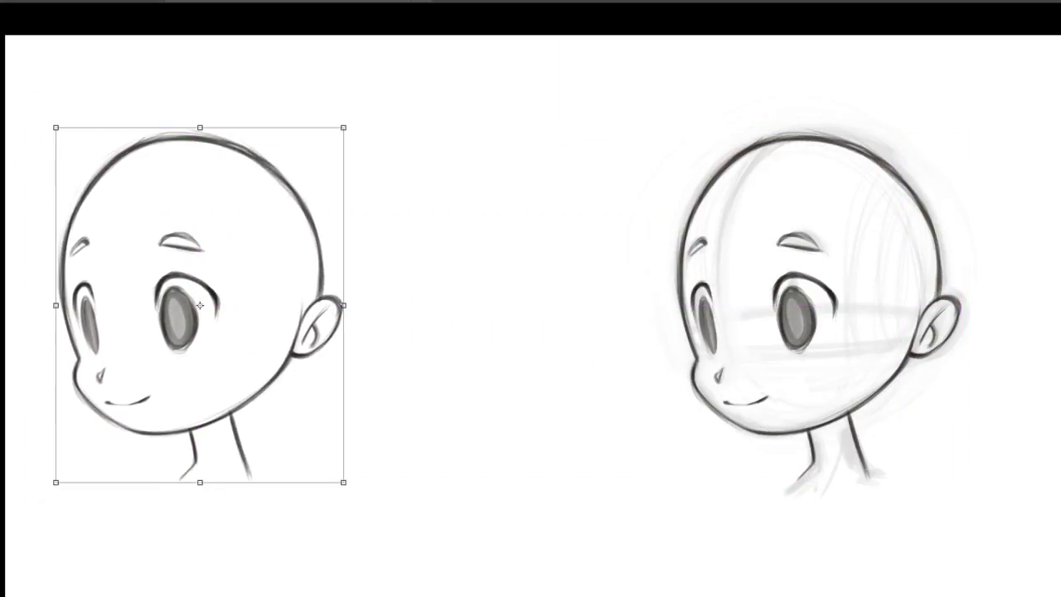
Place another copy of the clean bald head midway between the two existing heads
{"action": "key", "text": "alt+["}
{"action": "key", "text": "alt+["}
{"action": "key", "text": "alt+]"}
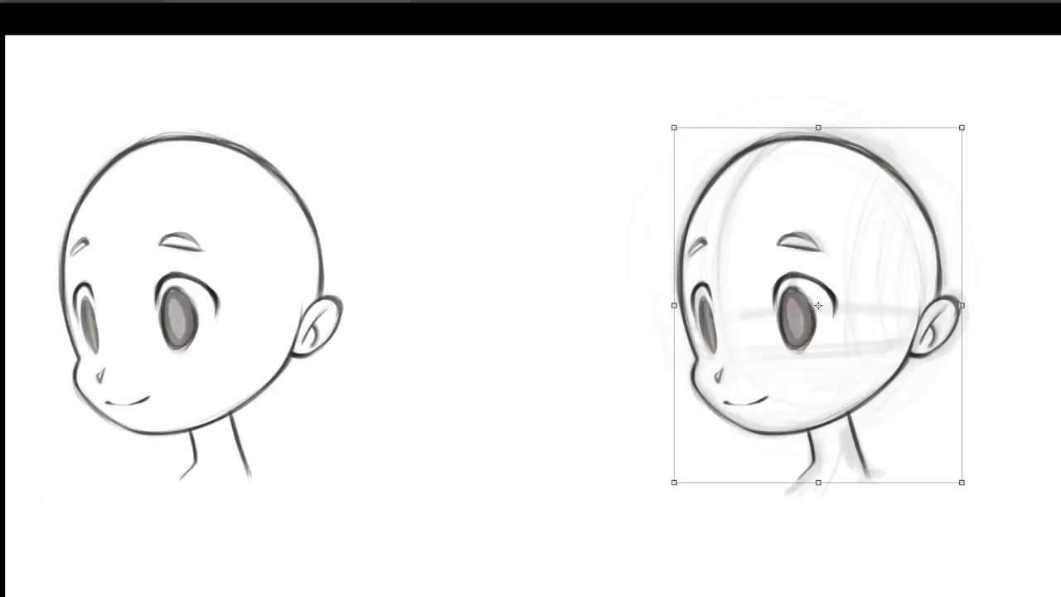
{"action": "key", "text": "alt+]"}
{"action": "key", "text": "ctrl+comma"}
{"action": "key", "text": "ctrl+comma"}
{"action": "key", "text": "alt+["}
{"action": "left_click_drag", "start_coordinate": [898, 307], "coordinate": [577, 320]}
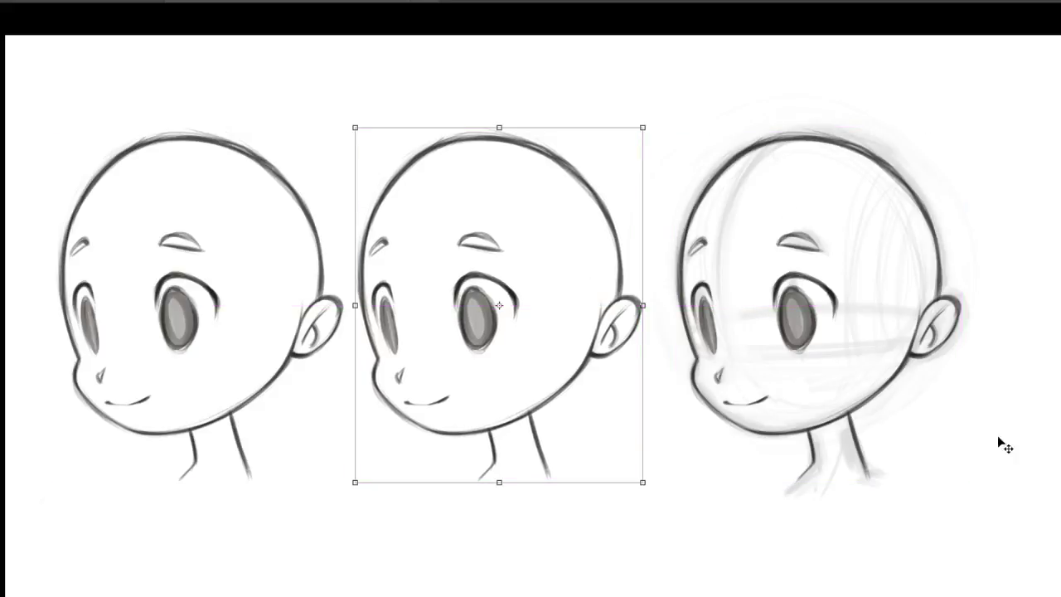
{"action": "left_click_drag", "start_coordinate": [994, 427], "coordinate": [931, 411]}
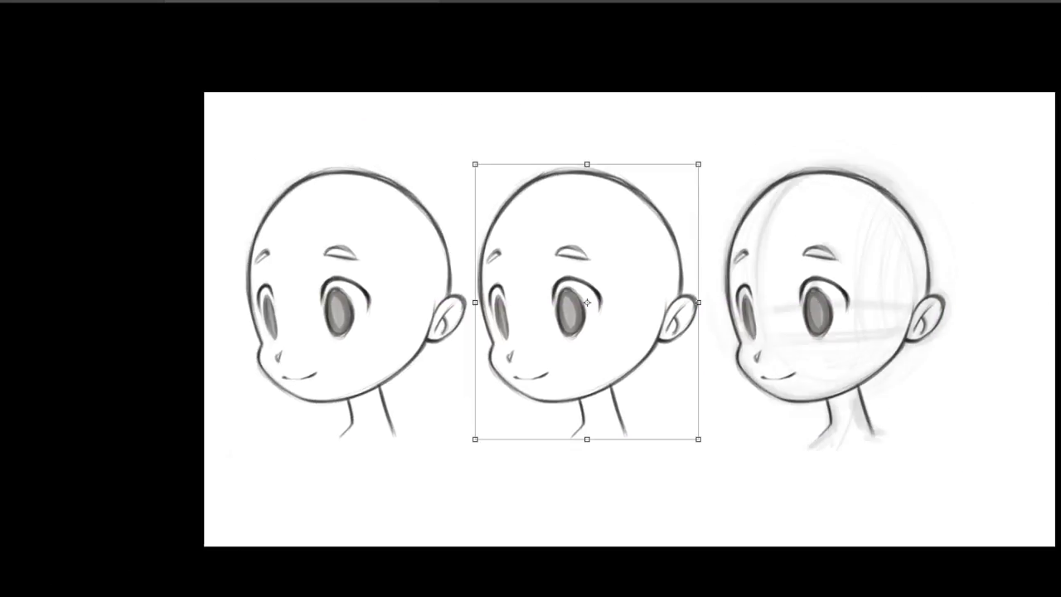
Select all the bald head layers together and toggle the visibility of the rough construction sketch
{"action": "key", "text": "ctrl+comma"}
{"action": "key", "text": "alt+bracketright"}
{"action": "key", "text": "ctrl+alt+a"}
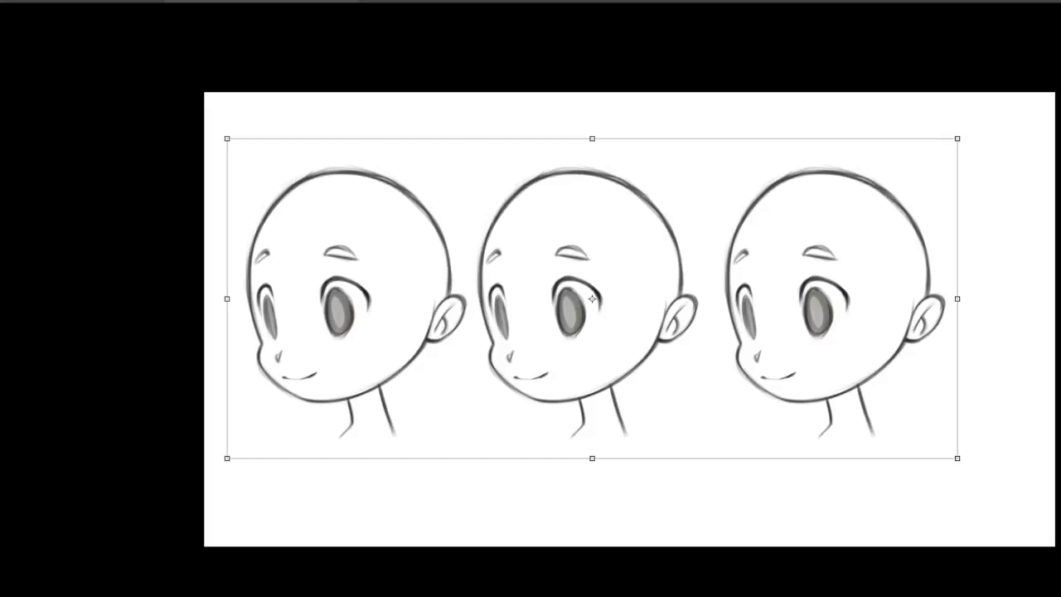
{"action": "key", "text": "ctrl+comma"}
{"action": "key", "text": "ctrl+comma"}
{"action": "key", "text": "ctrl+comma"}
{"action": "key", "text": "ctrl+comma"}
{"action": "key", "text": "alt+comma"}
{"action": "key", "text": "ctrl+h"}
{"action": "key", "text": "ctrl+comma"}
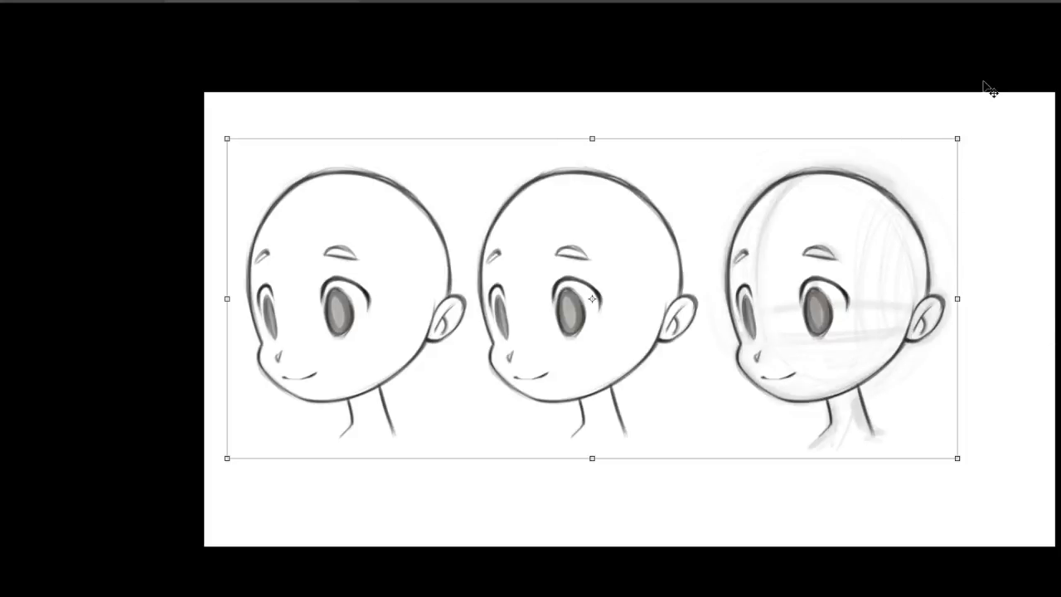
{"action": "key", "text": "alt+bracketright"}
{"action": "left_click_drag", "start_coordinate": [947, 170], "coordinate": [893, 221]}
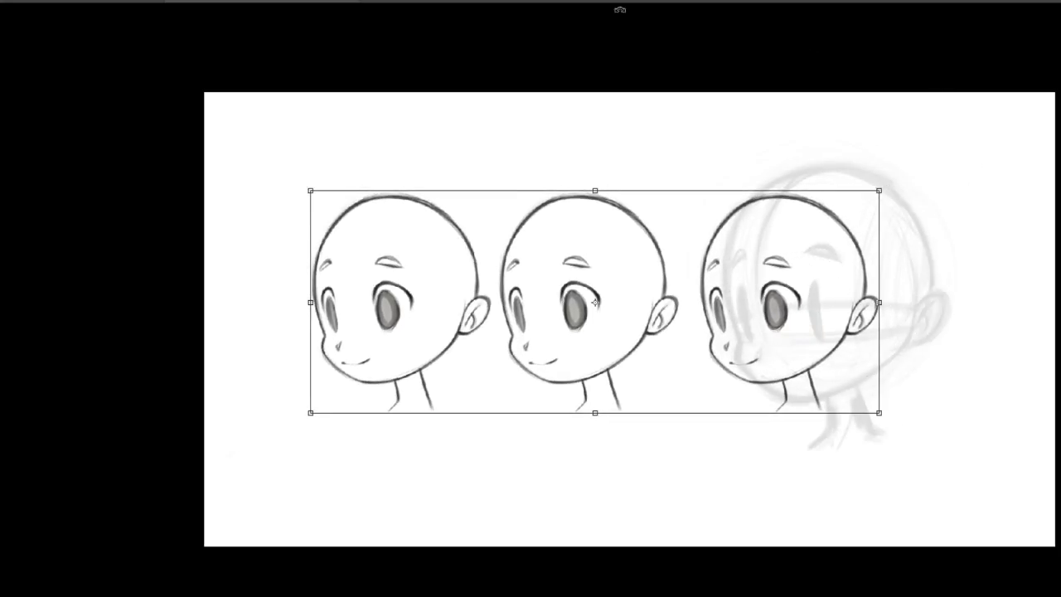
{"action": "key", "text": "Escape"}
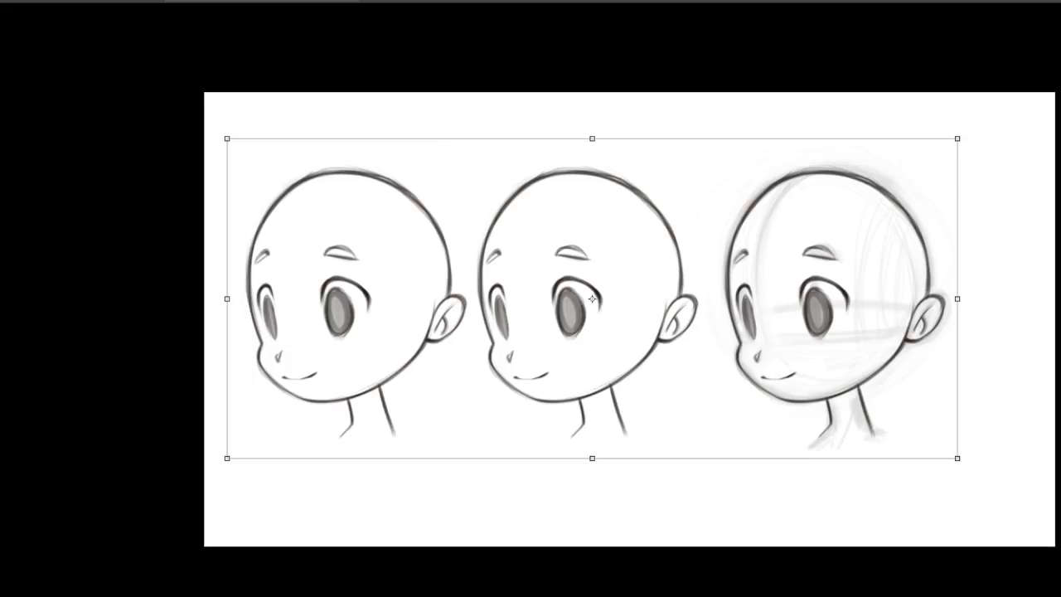
Scale down the three heads together with the construction sketch and shift them toward the near end of the canvas
{"action": "left_click_drag", "start_coordinate": [958, 139], "coordinate": [905, 204]}
{"action": "left_click_drag", "start_coordinate": [794, 288], "coordinate": [755, 300]}
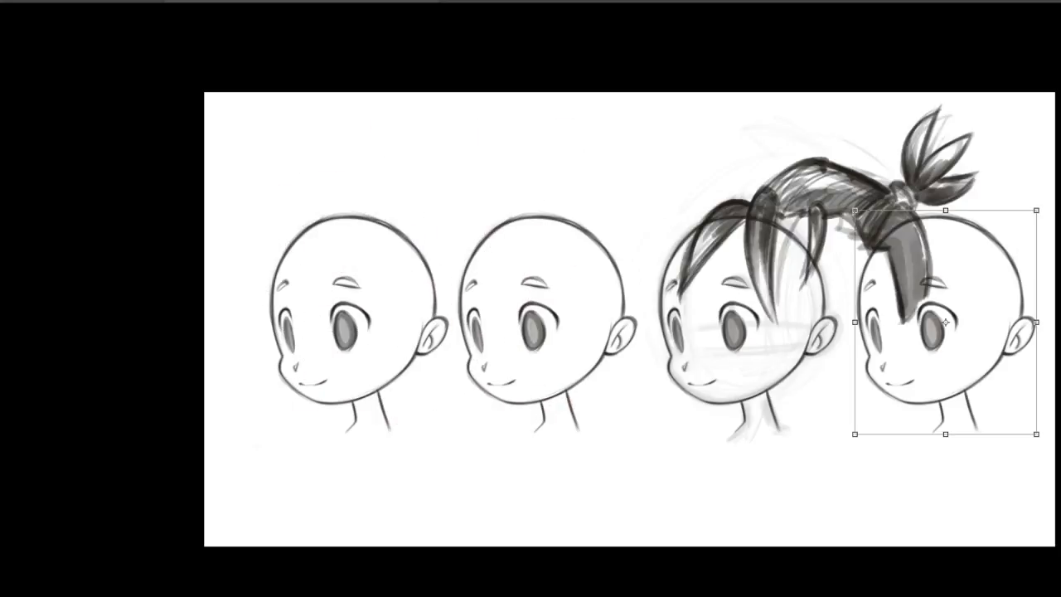
Move the high-ponytail hairstyle onto the first bald head and scale it down to fit the skull
{"action": "left_click", "coordinate": [843, 218]}
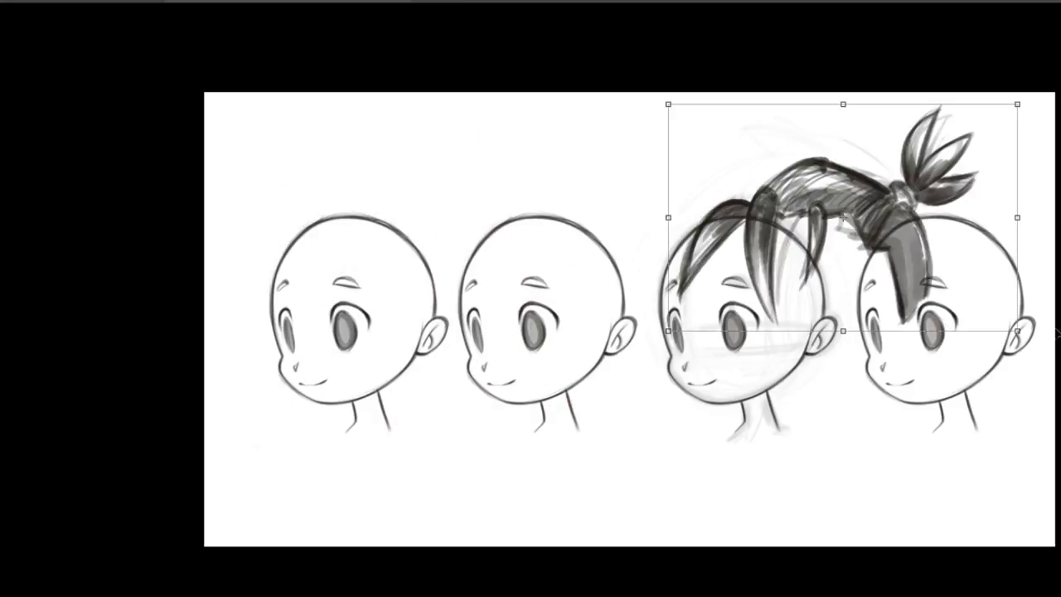
{"action": "left_click_drag", "start_coordinate": [886, 216], "coordinate": [432, 218]}
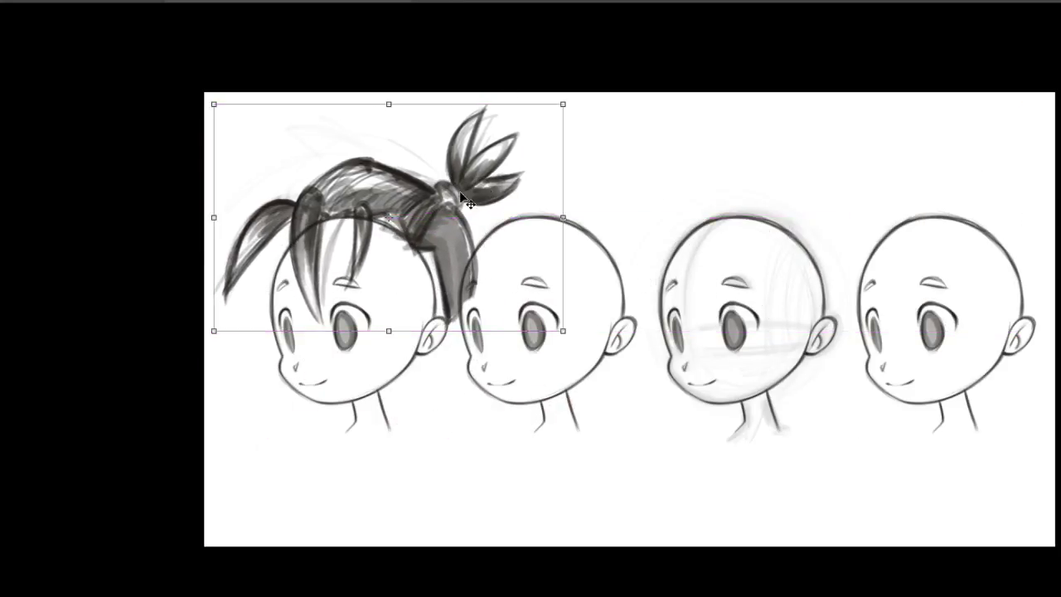
{"action": "left_click_drag", "start_coordinate": [551, 122], "coordinate": [498, 174]}
{"action": "left_click_drag", "start_coordinate": [465, 228], "coordinate": [481, 244]}
{"action": "left_click_drag", "start_coordinate": [507, 169], "coordinate": [511, 166]}
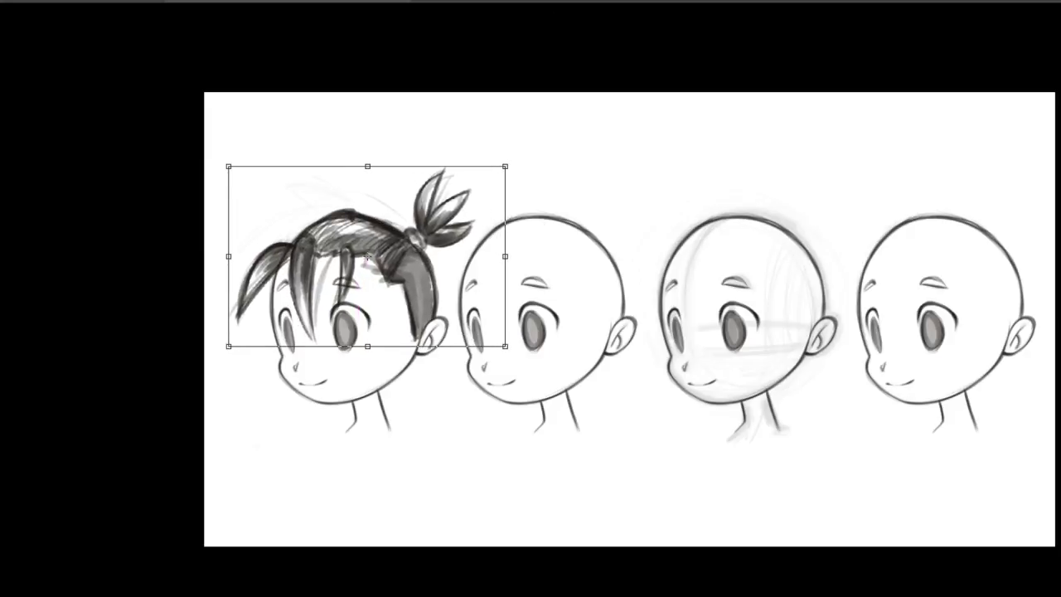
{"action": "key", "text": "Return"}
Scale the low-ponytail hairstyle to fit the second bald head and align it over the skull
{"action": "key", "text": "ctrl+t"}
{"action": "left_click_drag", "start_coordinate": [980, 137], "coordinate": [894, 210]}
{"action": "left_click_drag", "start_coordinate": [834, 277], "coordinate": [618, 260]}
{"action": "left_click_drag", "start_coordinate": [655, 193], "coordinate": [651, 200]}
{"action": "mouse_move", "coordinate": [644, 244]}
{"action": "left_mouse_down"}
{"action": "mouse_move", "coordinate": [639, 234]}
{"action": "mouse_move", "coordinate": [649, 246]}
{"action": "left_mouse_up"}
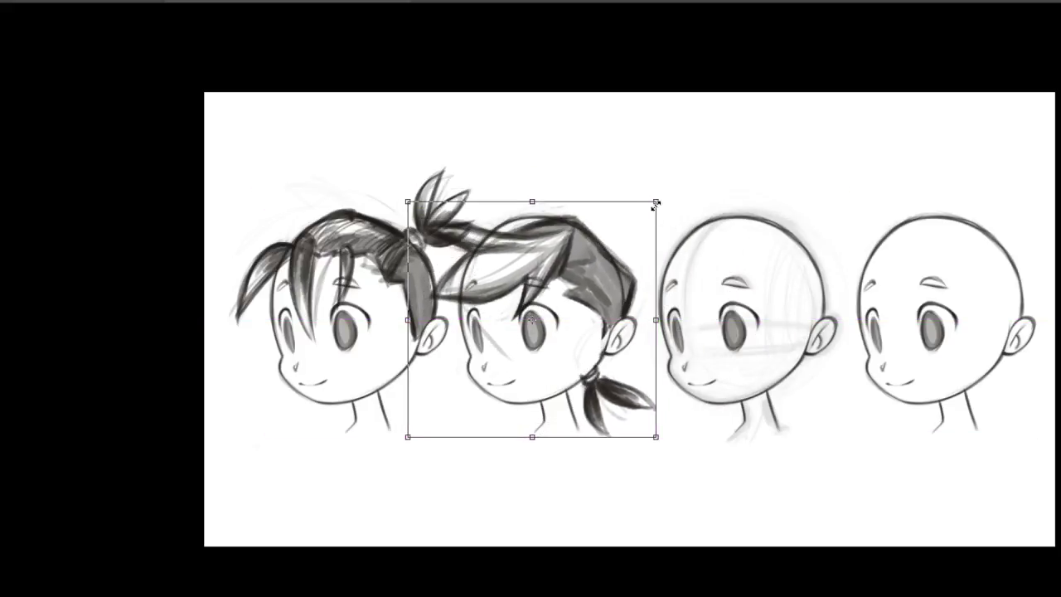
{"action": "left_click_drag", "start_coordinate": [656, 203], "coordinate": [680, 180]}
{"action": "left_click_drag", "start_coordinate": [654, 241], "coordinate": [633, 242]}
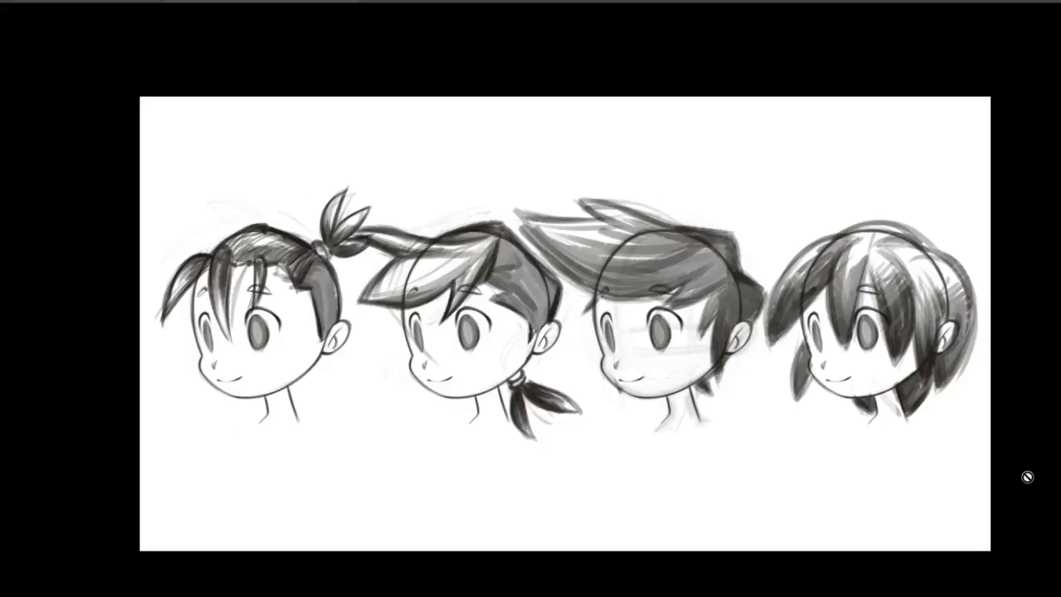